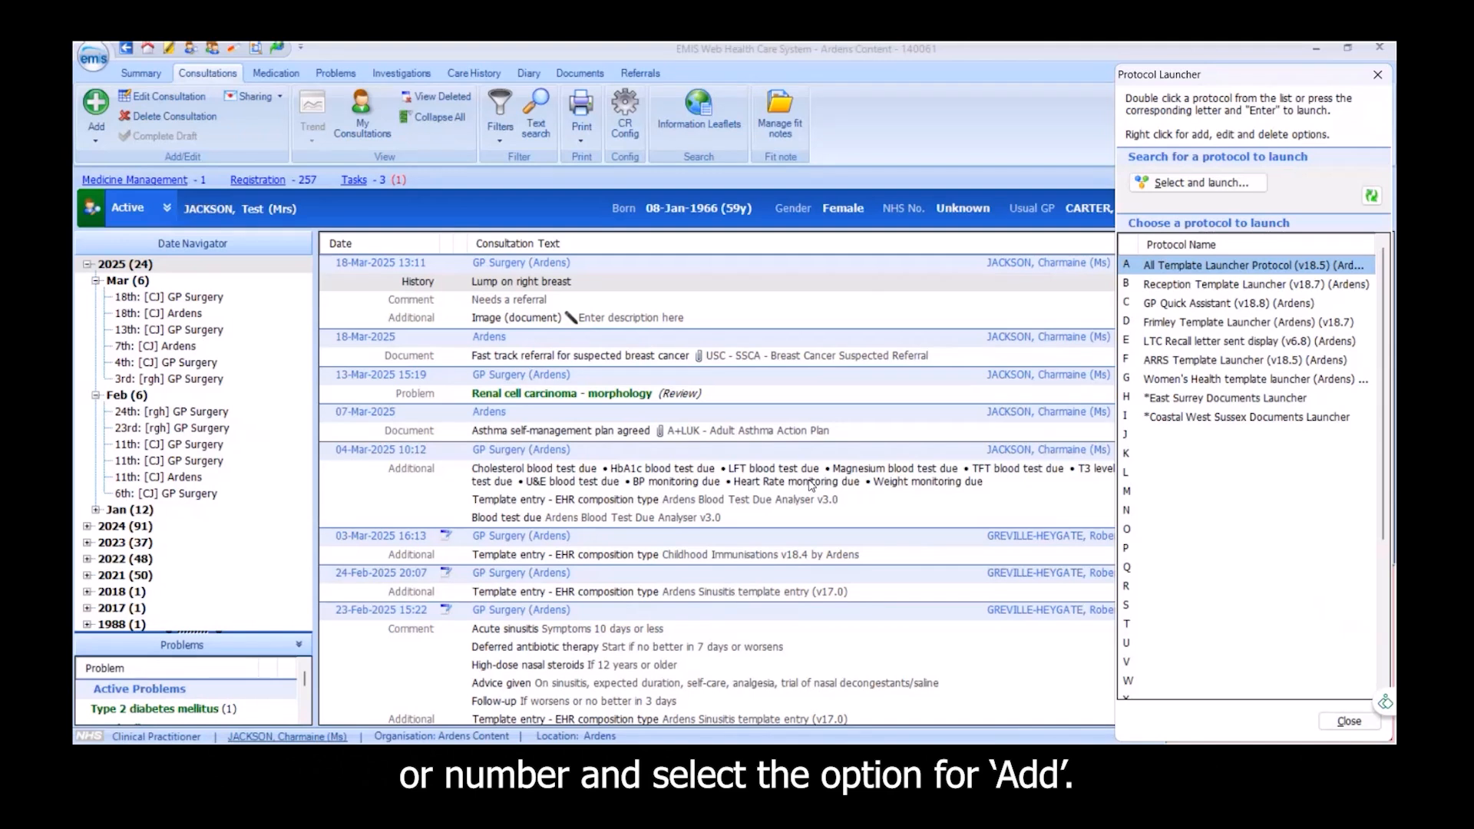
# Search the protocols for "east surrey" and assign *East Surrey Documents Launcher to letter K in the protocol launcher
pyautogui.rightClick(1144, 455)
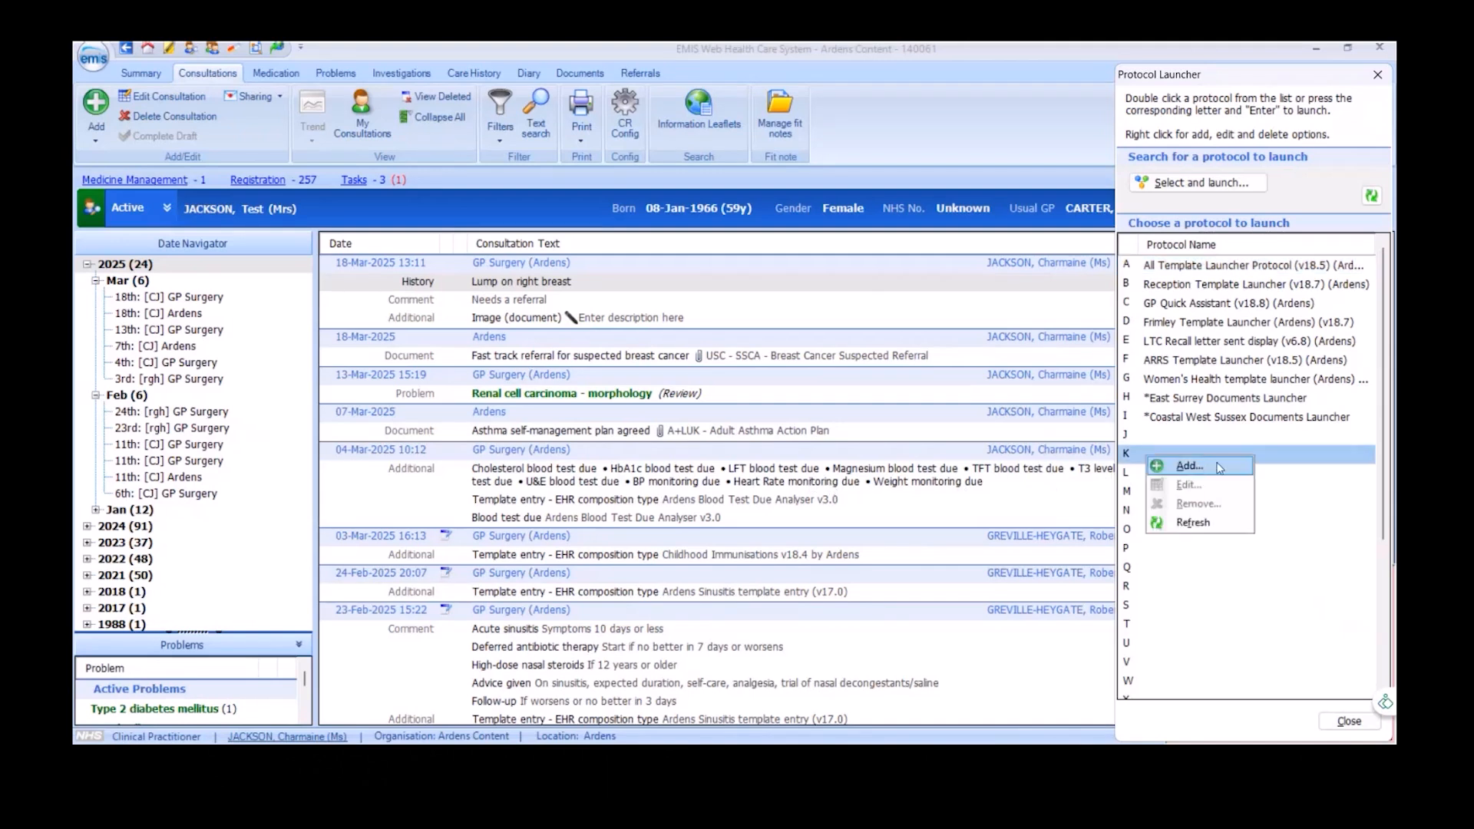
pyautogui.click(1189, 466)
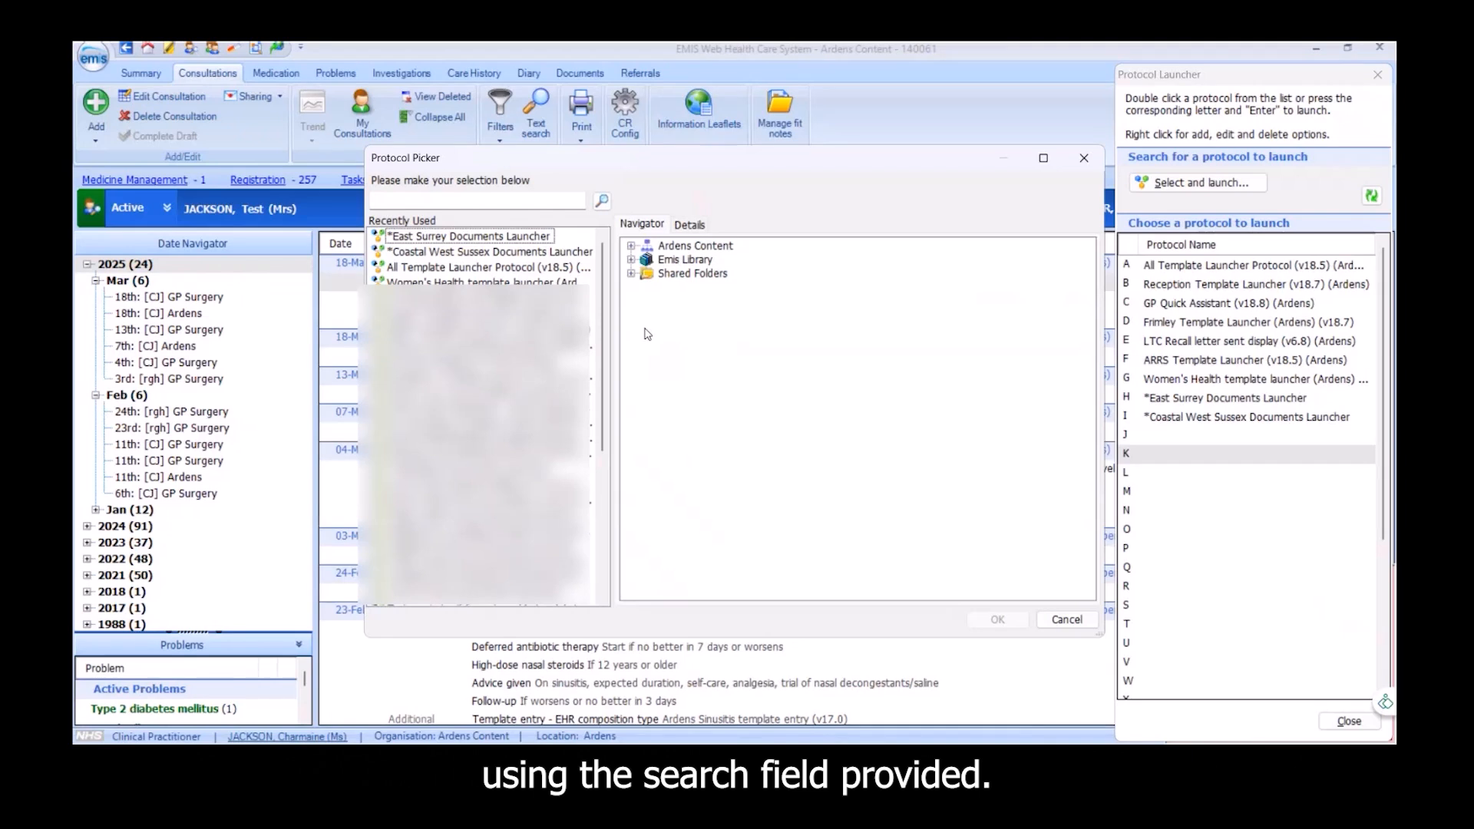
pyautogui.click(527, 202)
pyautogui.write('east surrey')
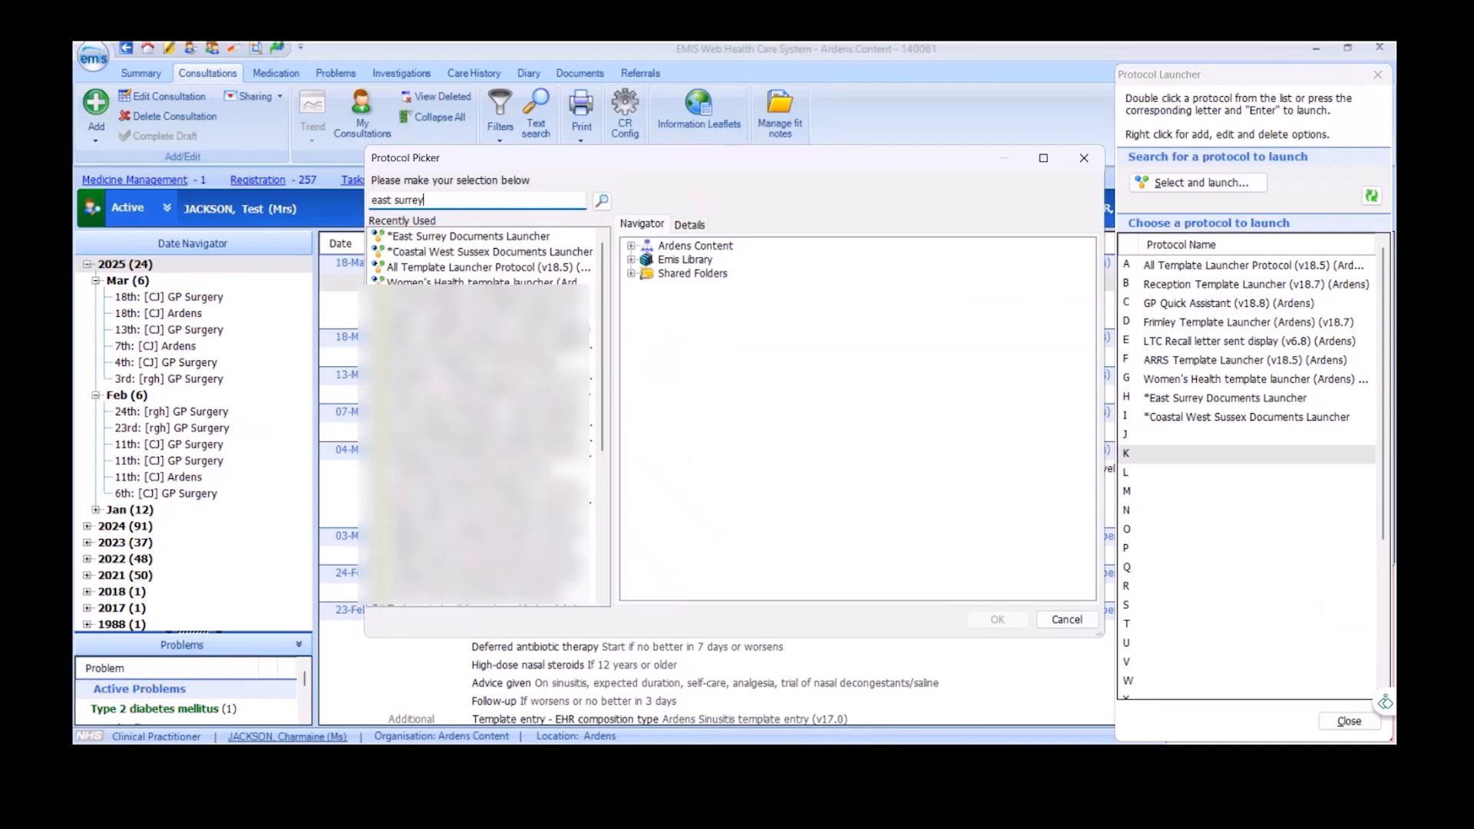
pyautogui.press('Return')
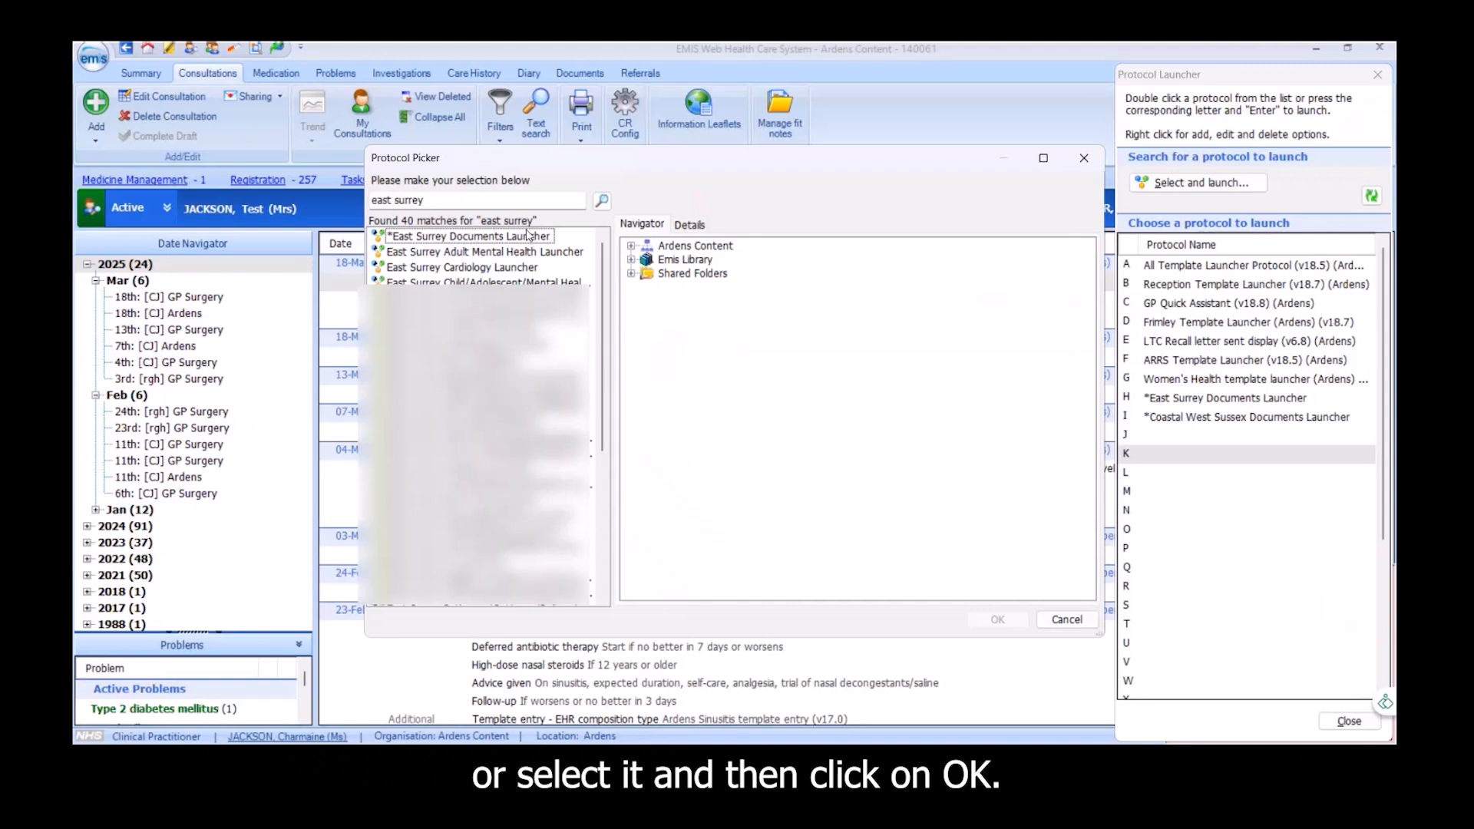
pyautogui.click(529, 237)
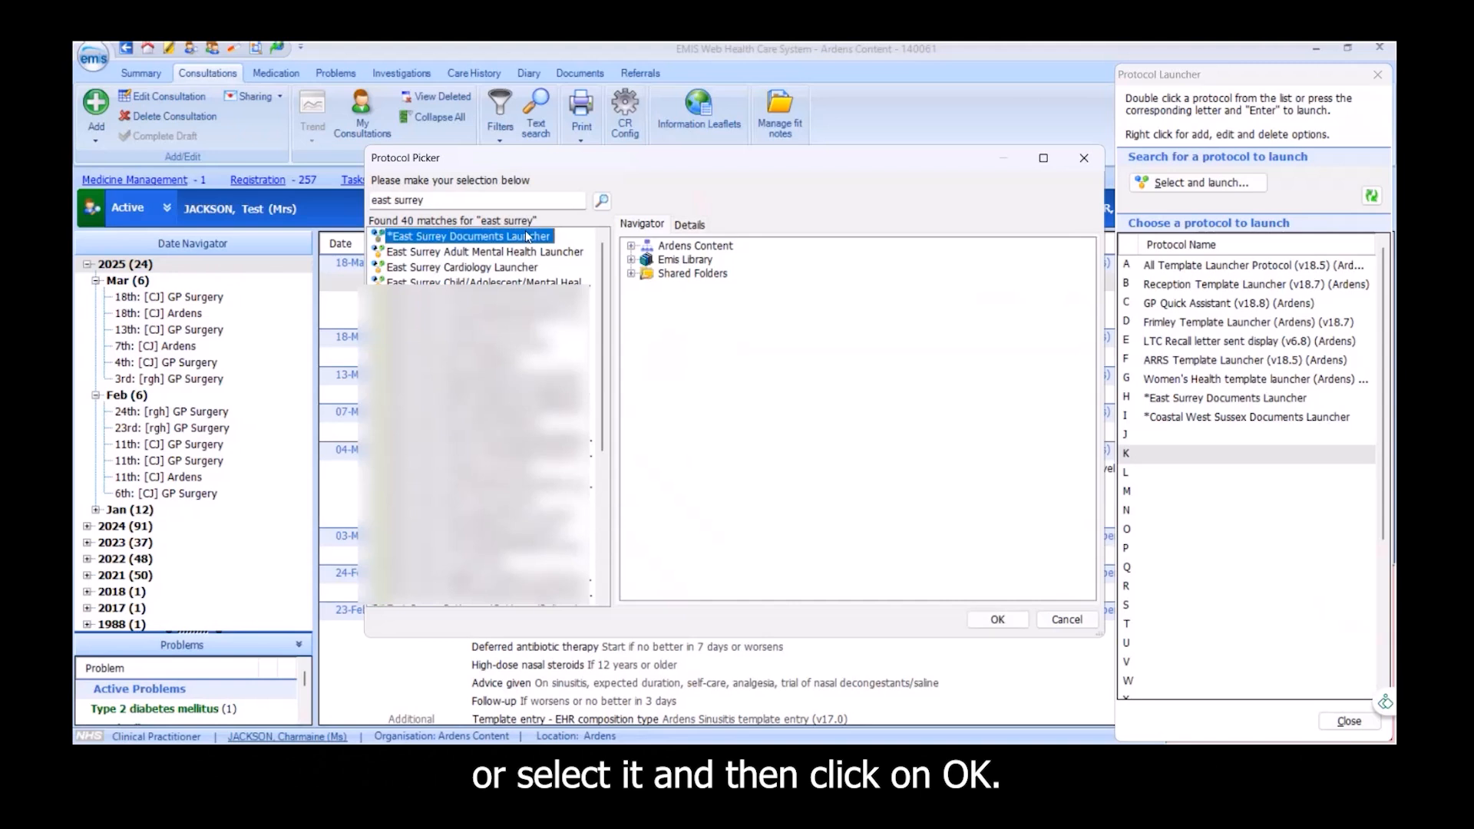
pyautogui.click(996, 620)
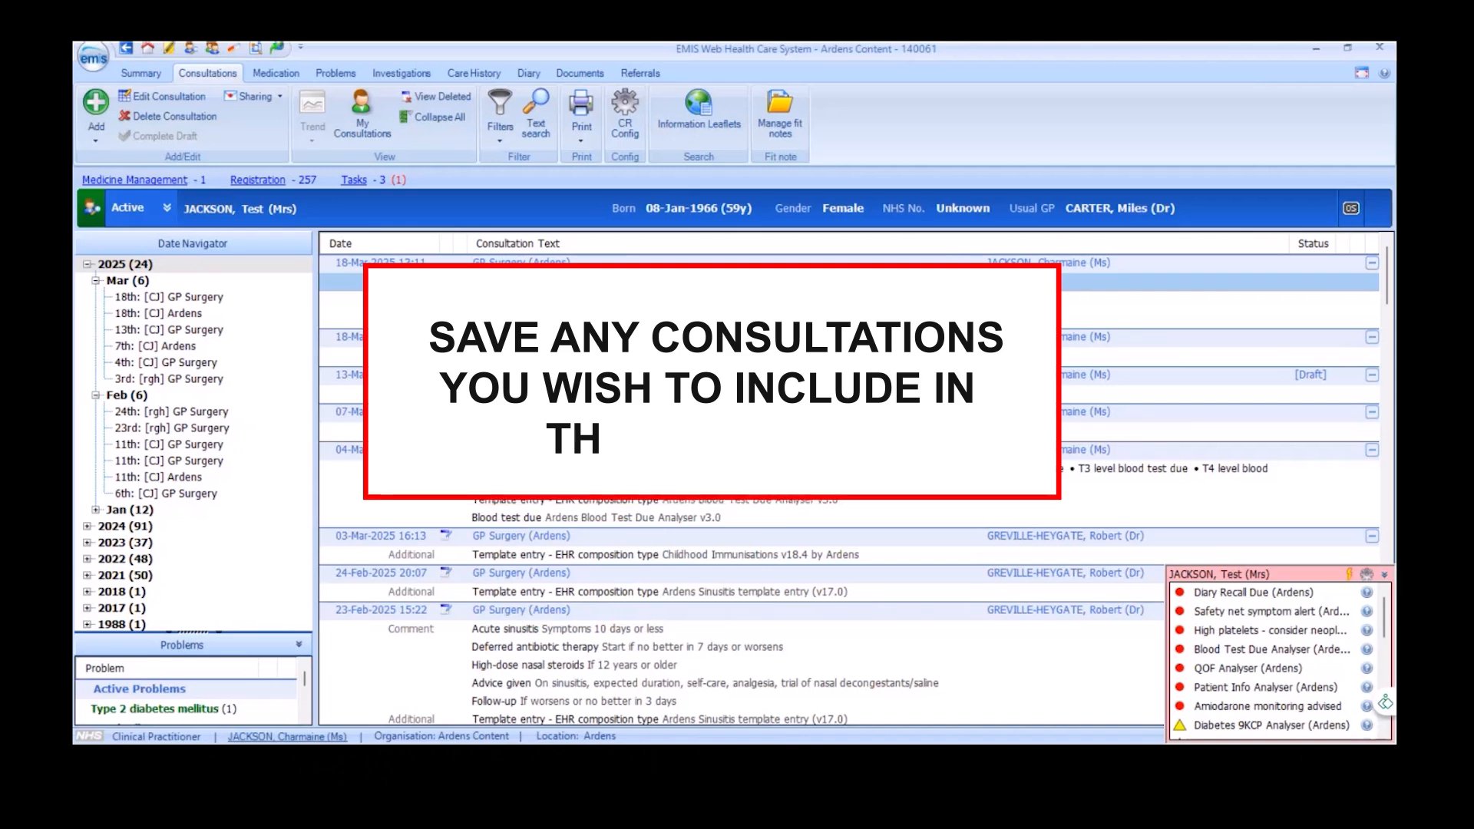
# Launch *East Surrey Documents Launcher and open the USC - SSCA - Breast Cancer Suspected Referral form from the Surrey & Sussex Cancer Alliance Forms
pyautogui.press('F12')
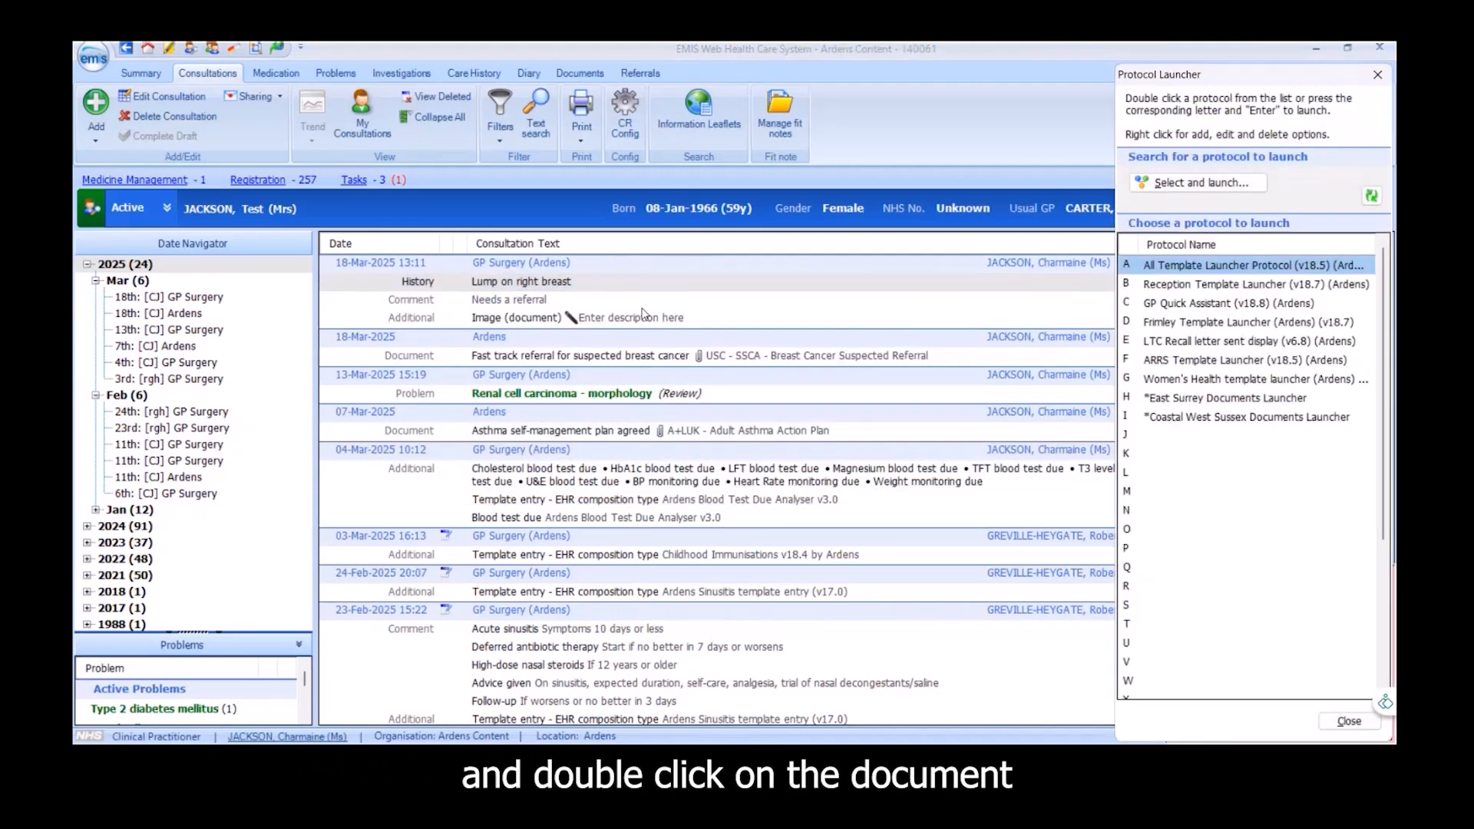
pyautogui.doubleClick(1147, 398)
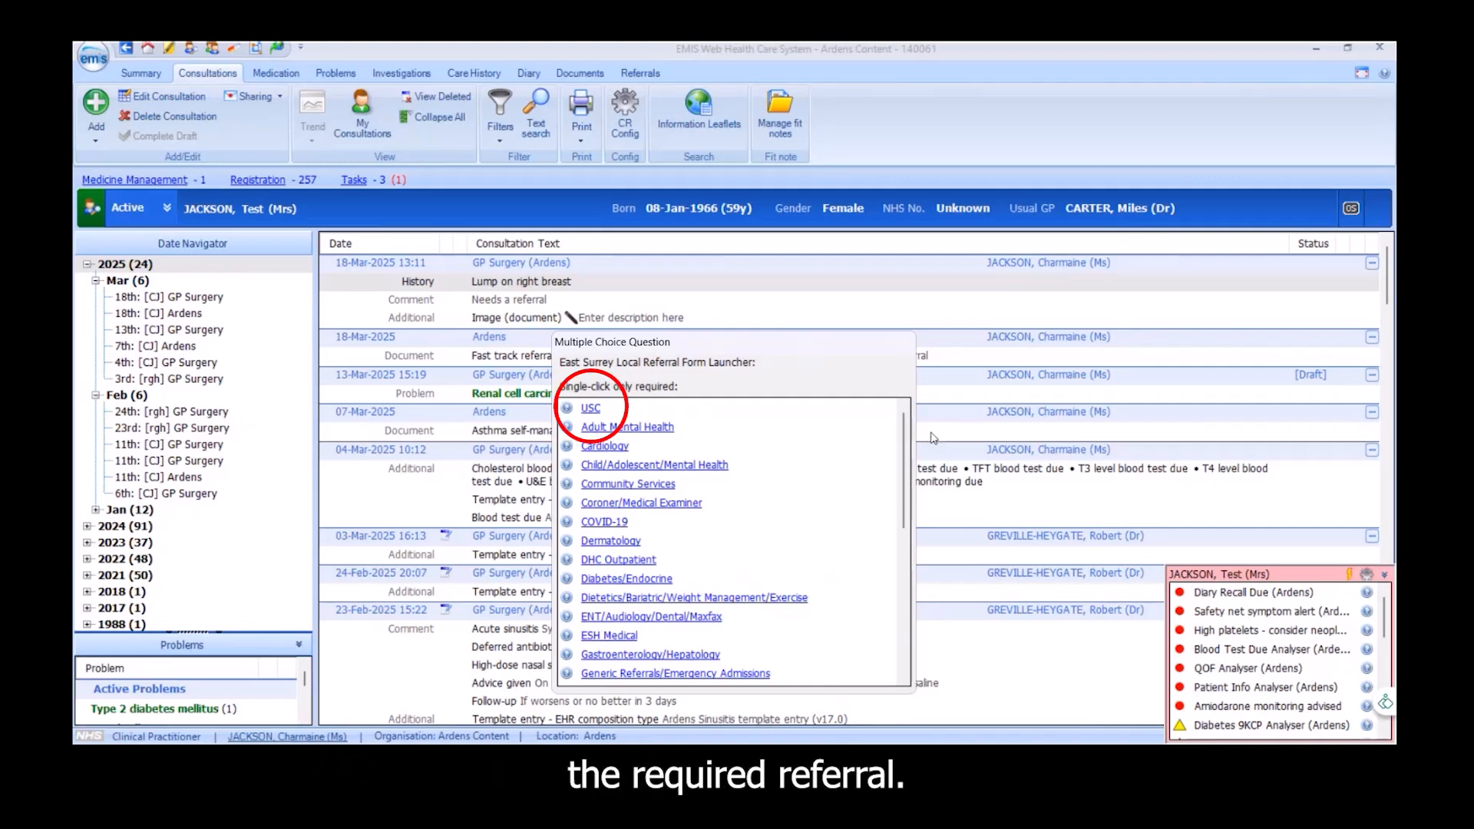
pyautogui.click(595, 410)
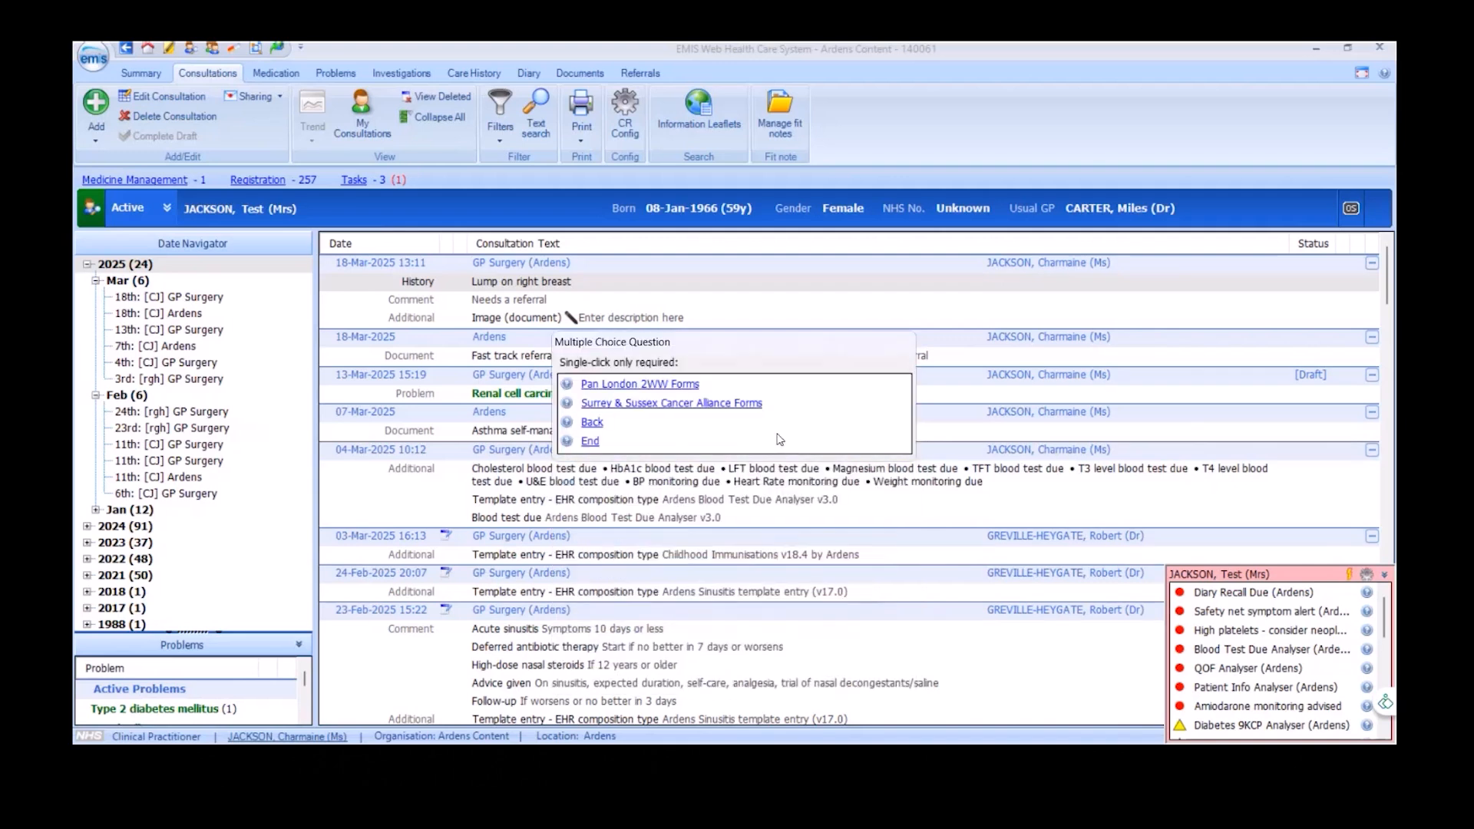
pyautogui.click(741, 407)
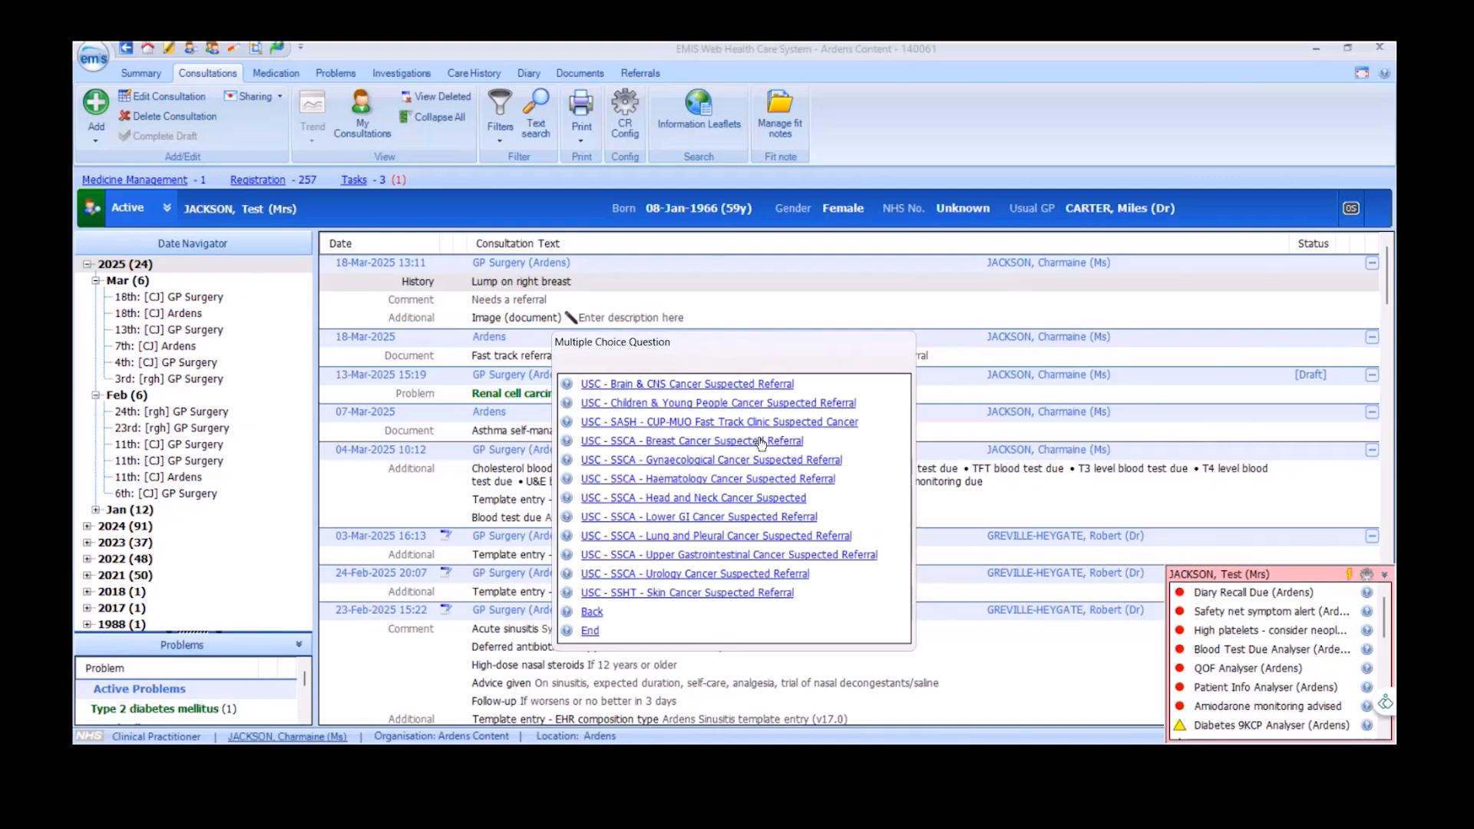
pyautogui.click(777, 442)
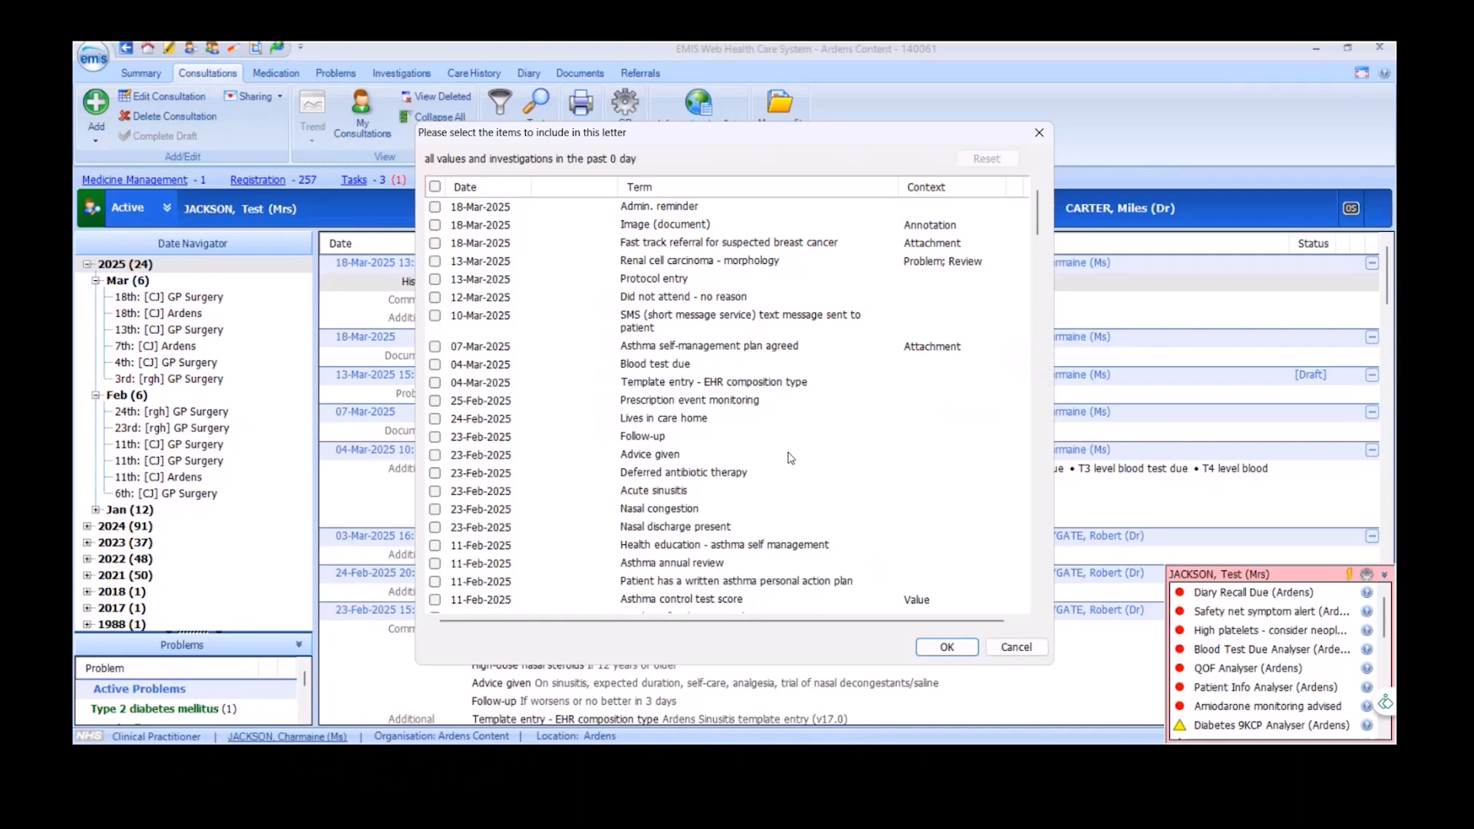
# Include no investigations in the referral letter, exclude the Seen in ENT clinic problem, and include only the 18-Mar-2025 13:11 consultation
pyautogui.click(936, 645)
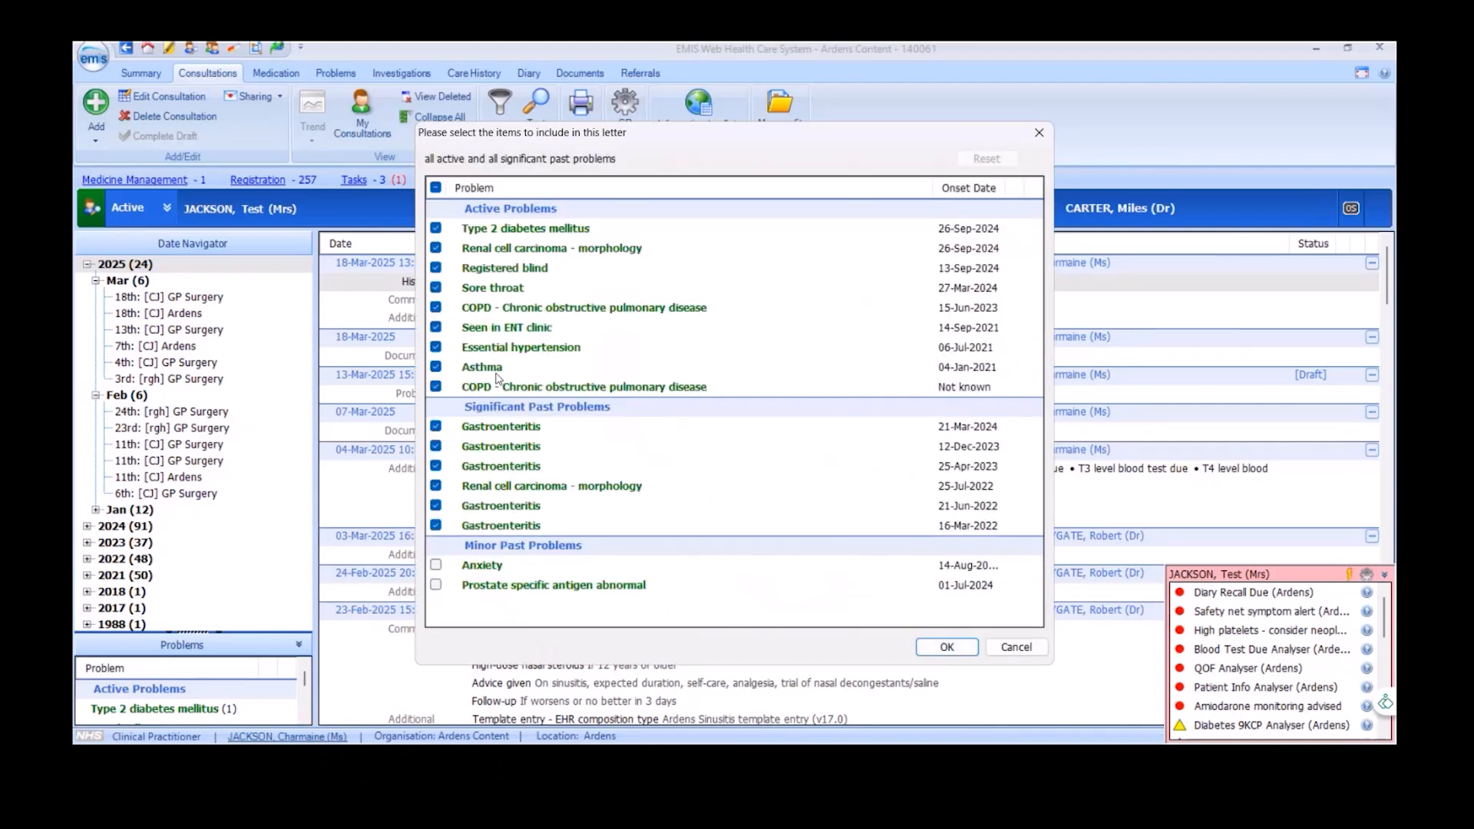
pyautogui.click(436, 328)
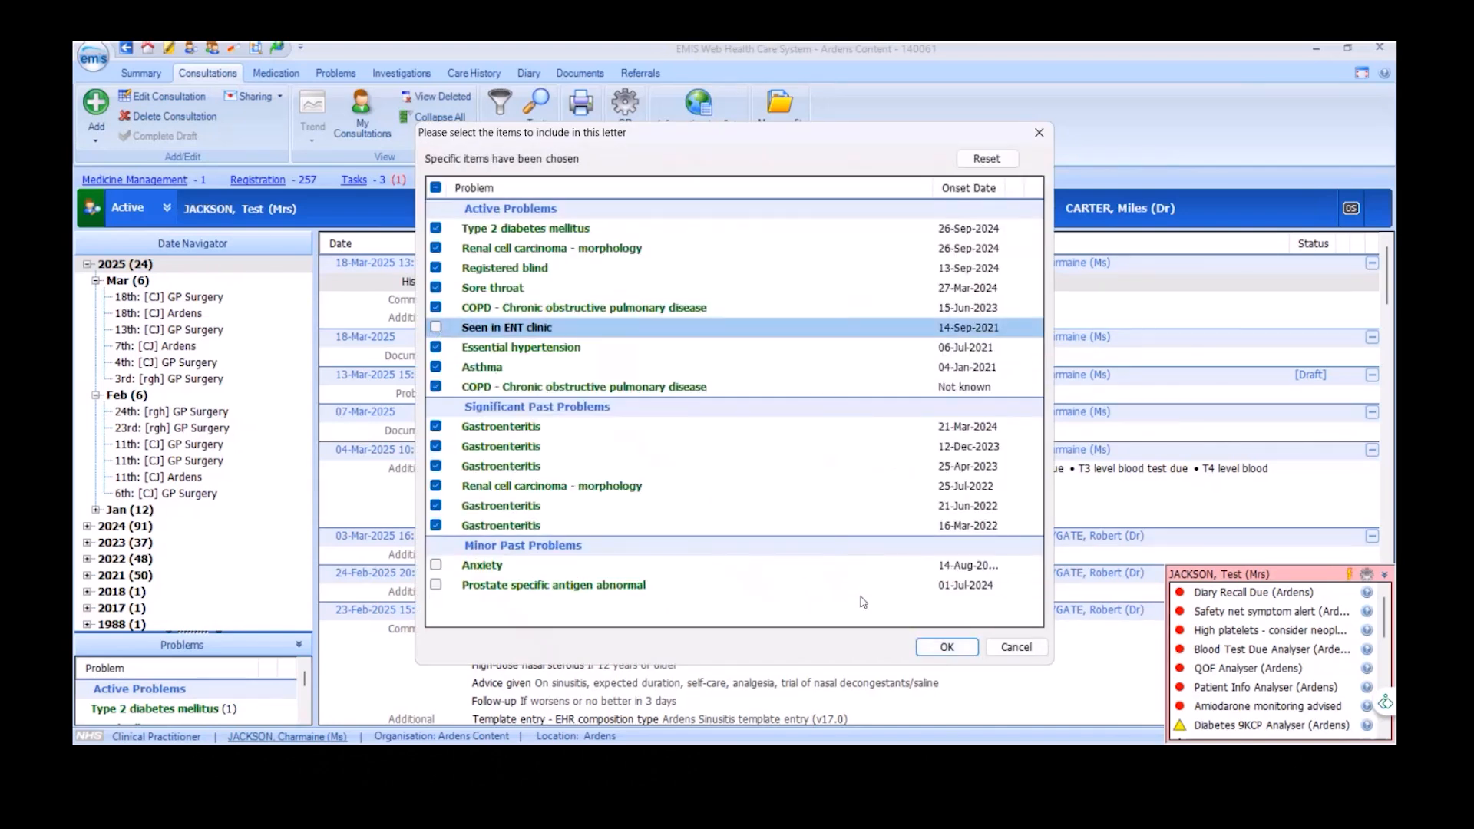
pyautogui.click(933, 648)
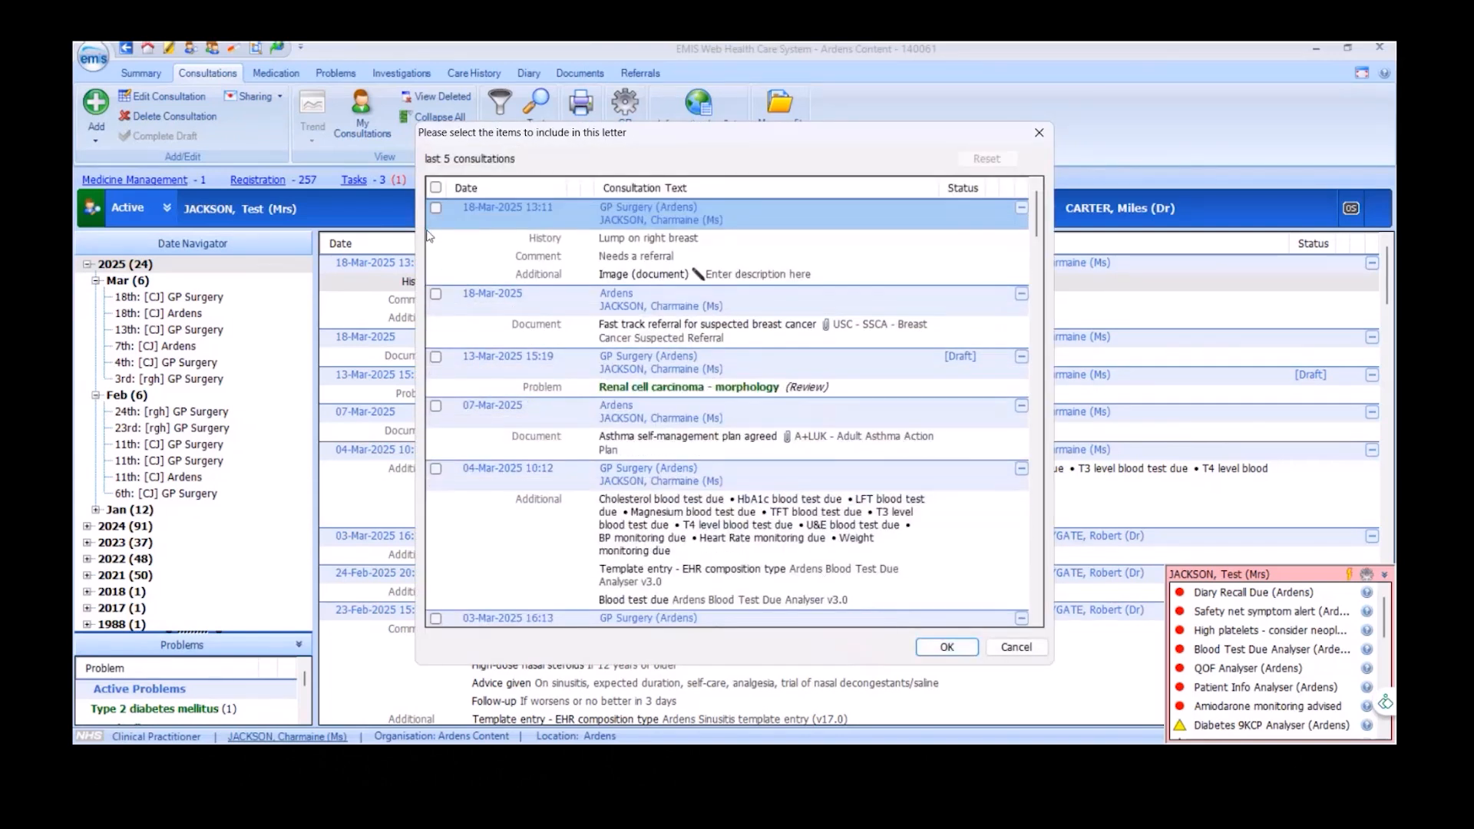
pyautogui.click(435, 207)
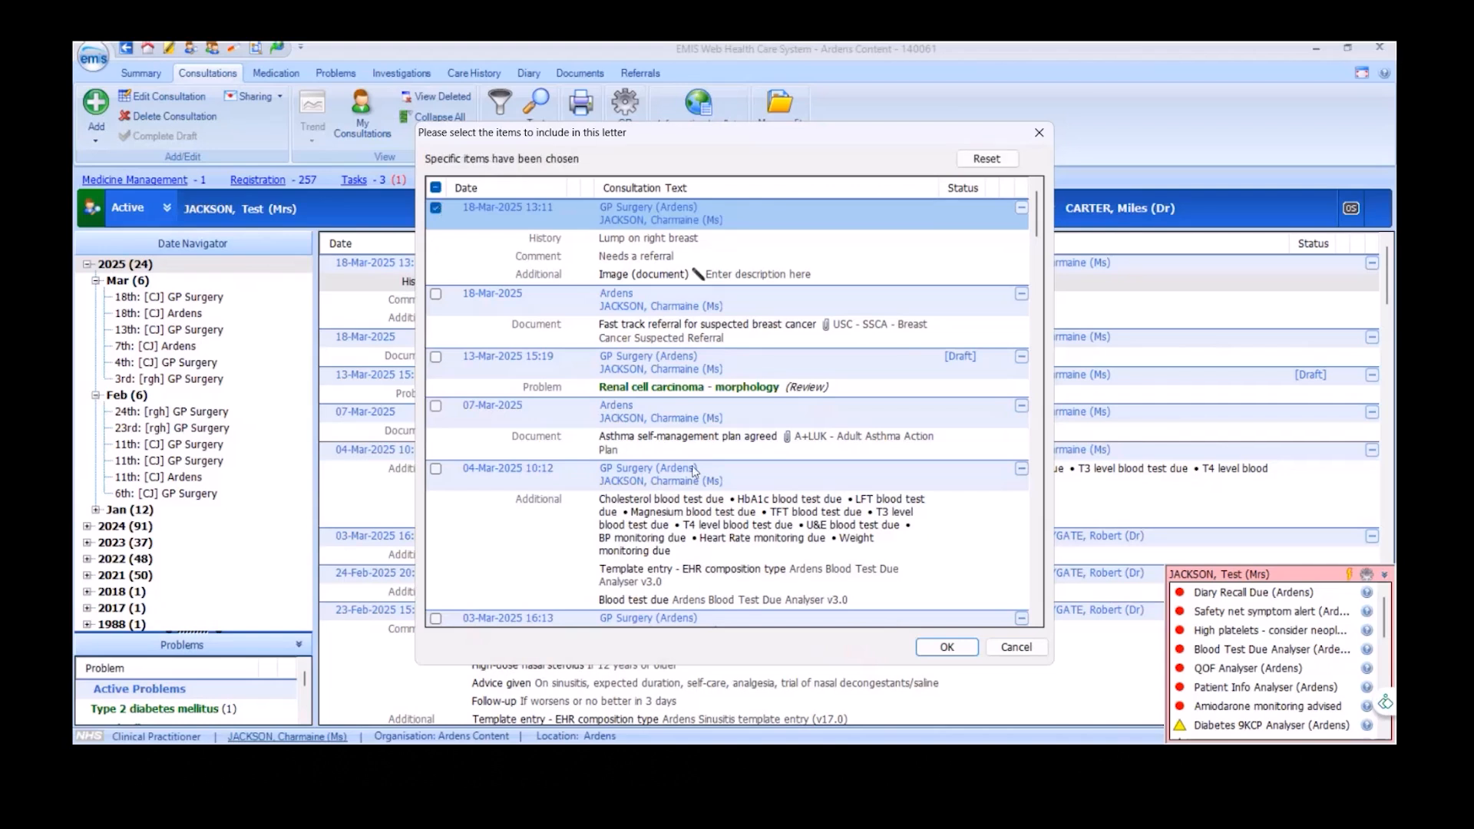
pyautogui.click(947, 646)
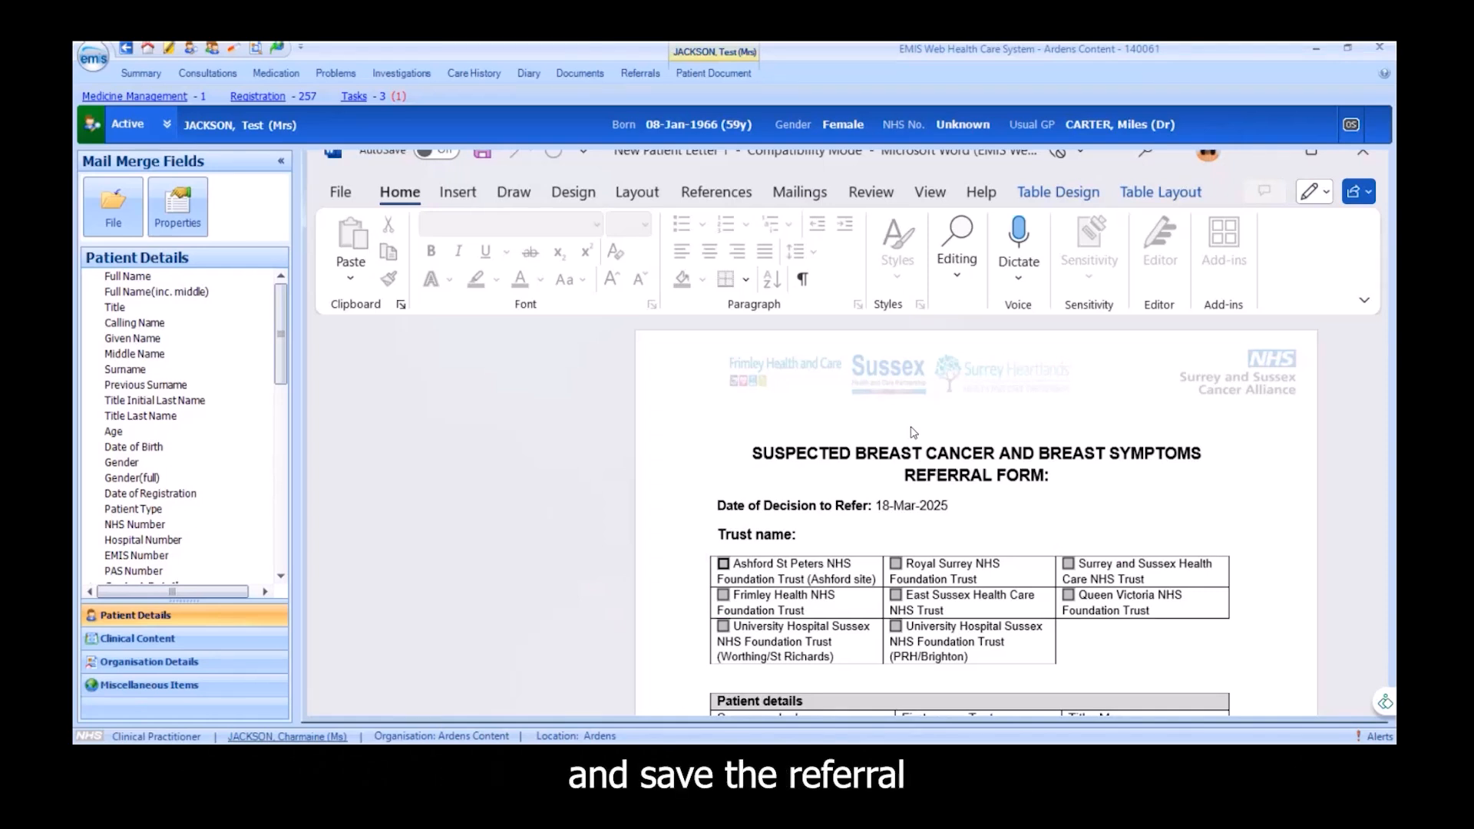
# Tick Ashford St Peters NHS Foundation Trust (Ashford site) on the breast referral form, and save and close the document
pyautogui.click(725, 565)
pyautogui.scroll(-3, 752, 581)
pyautogui.scroll(-9, 752, 581)
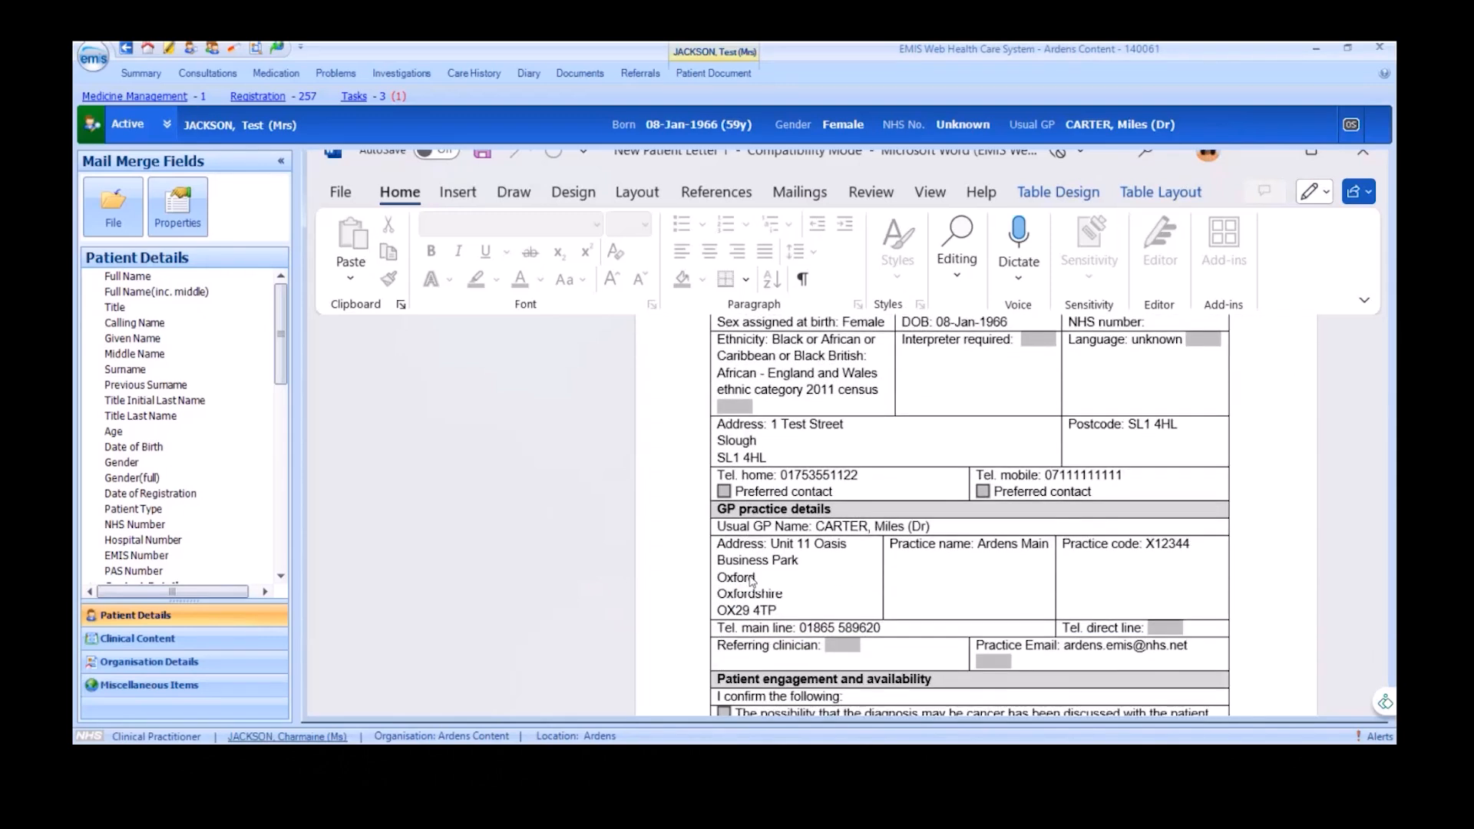
pyautogui.scroll(-1, 752, 581)
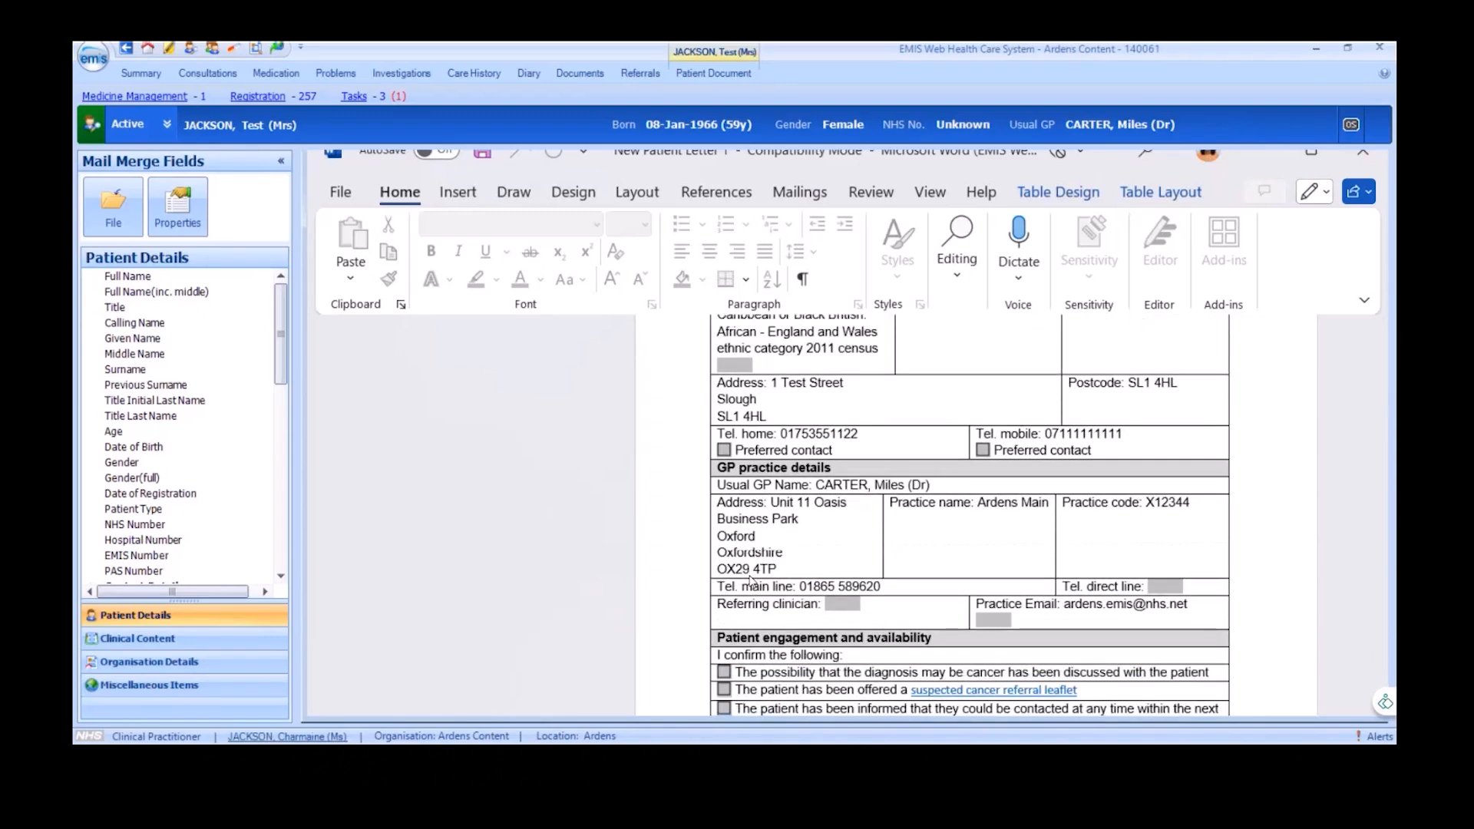
pyautogui.click(137, 234)
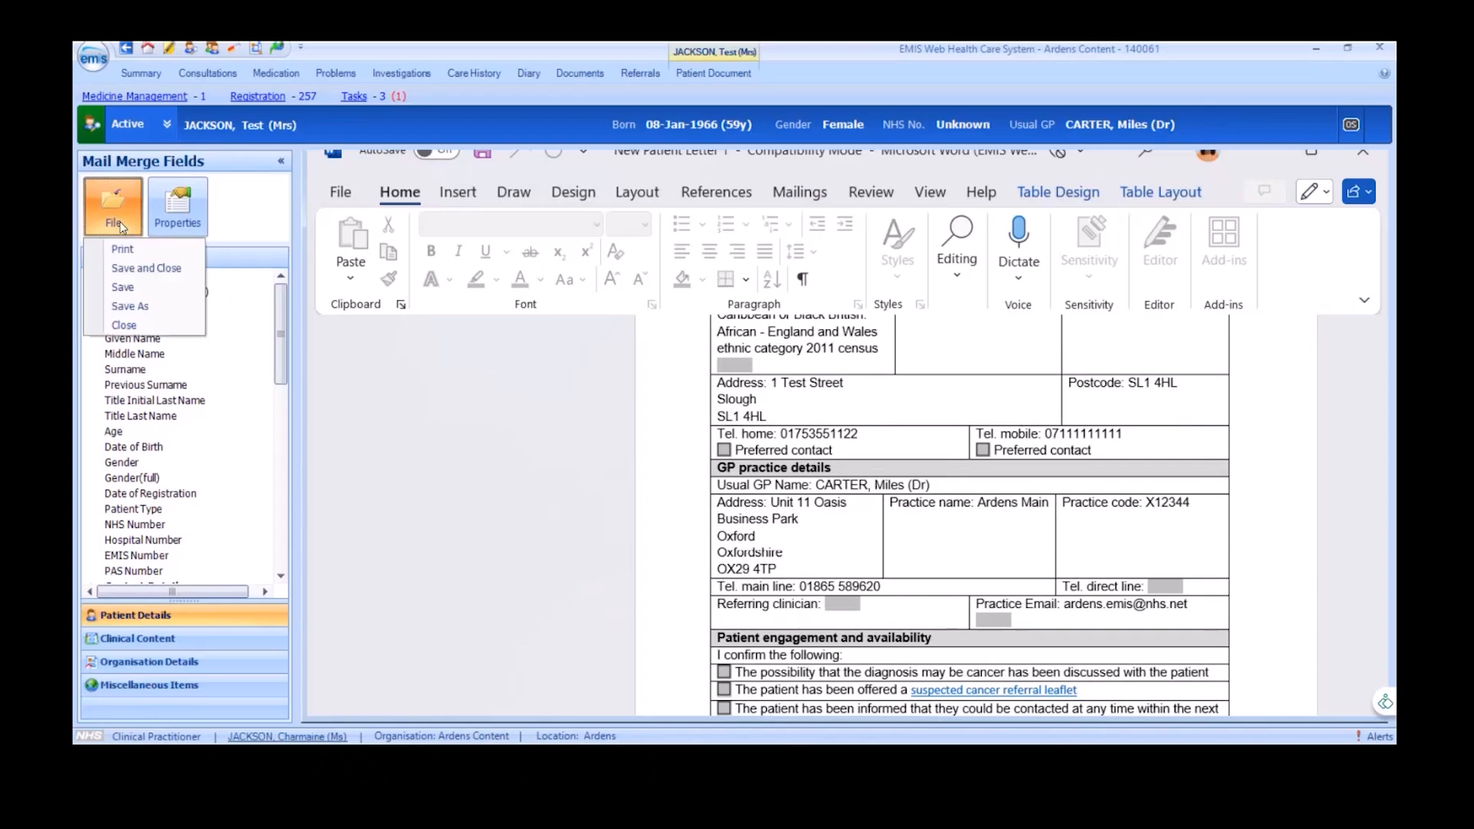
pyautogui.click(164, 268)
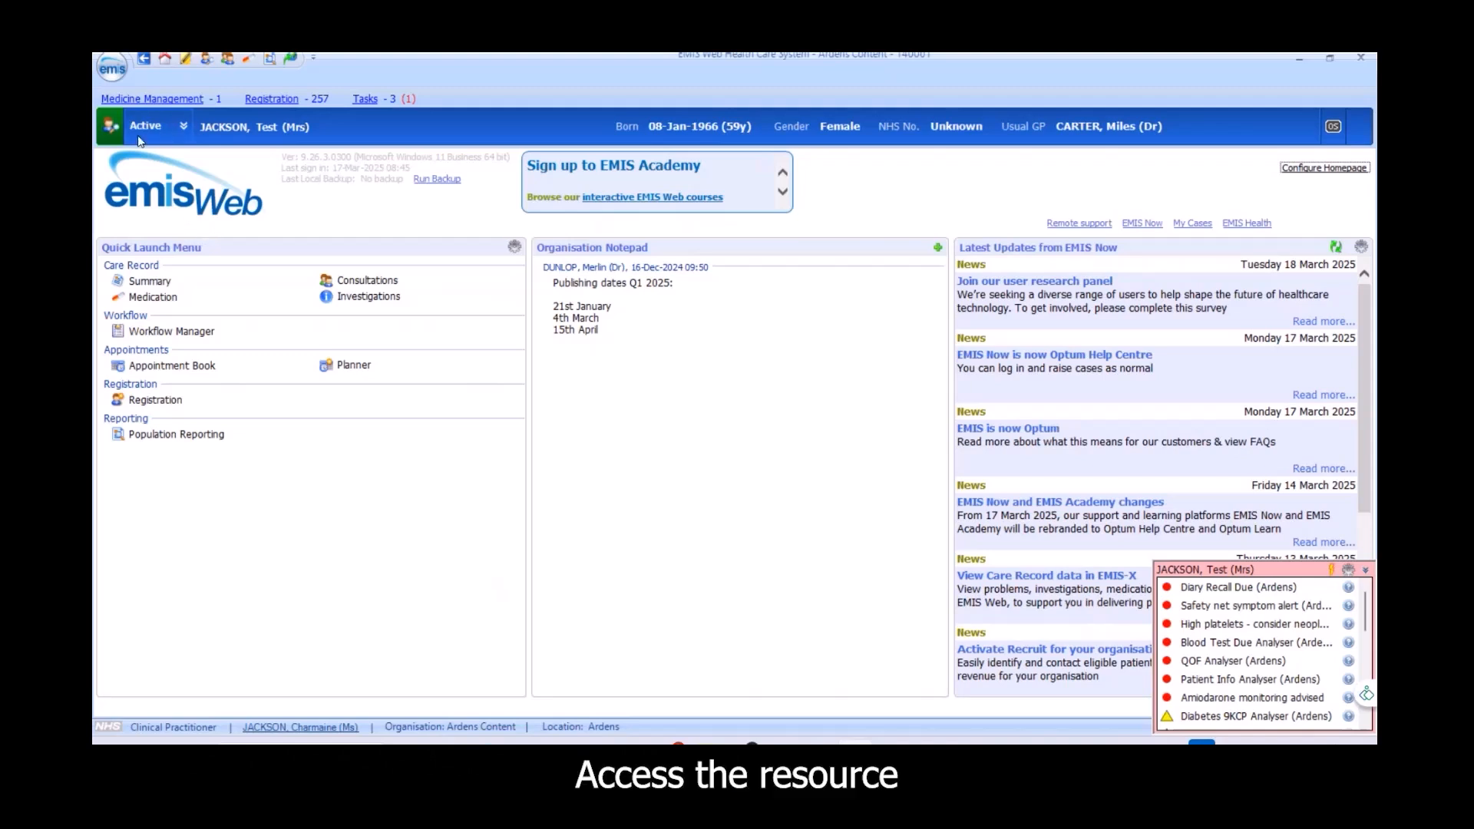
# Open the document templates in Resource Publisher and show the contents of the first subfolder under Development
pyautogui.click(112, 67)
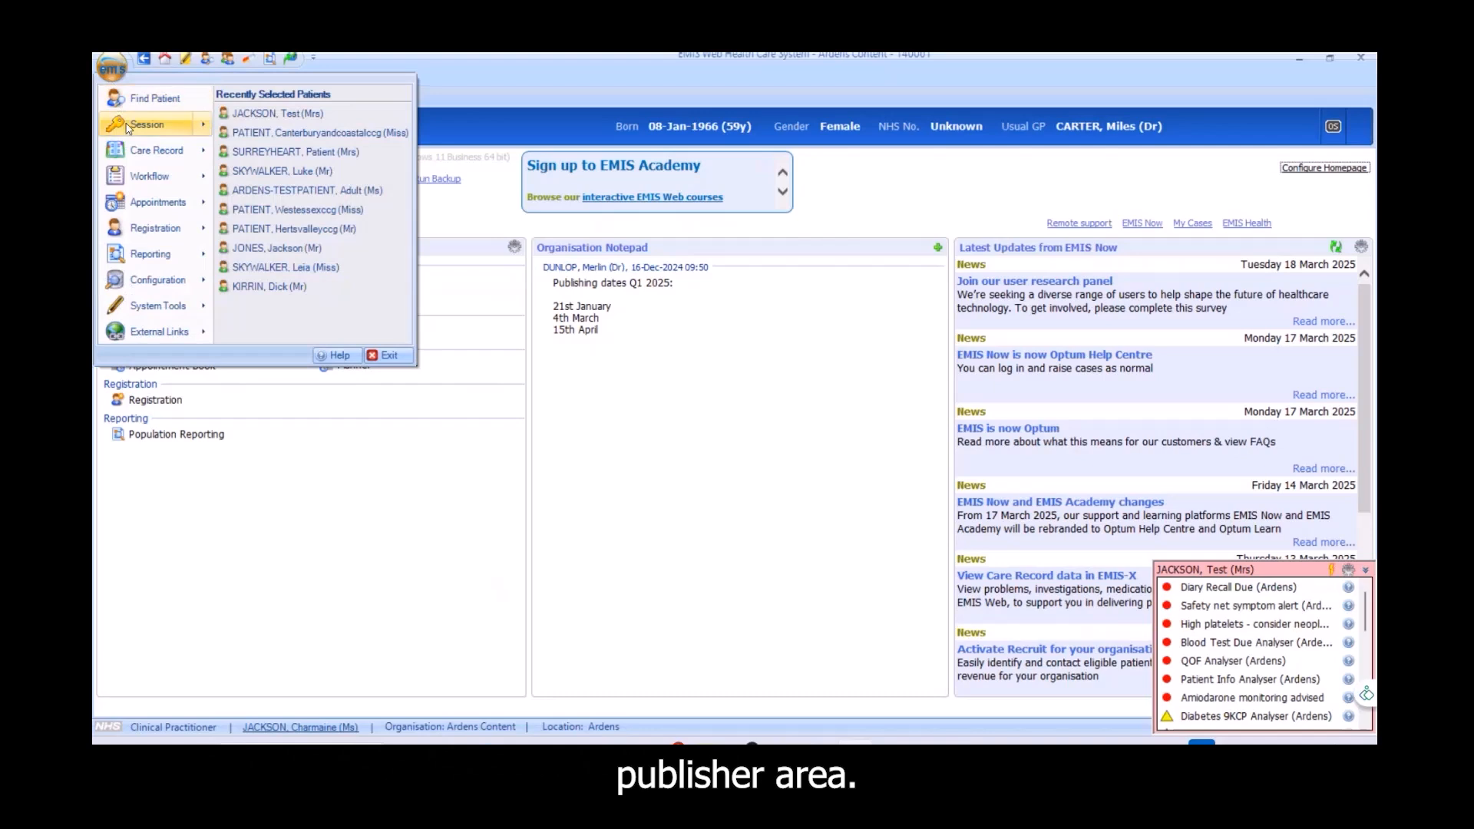
pyautogui.moveTo(192, 281)
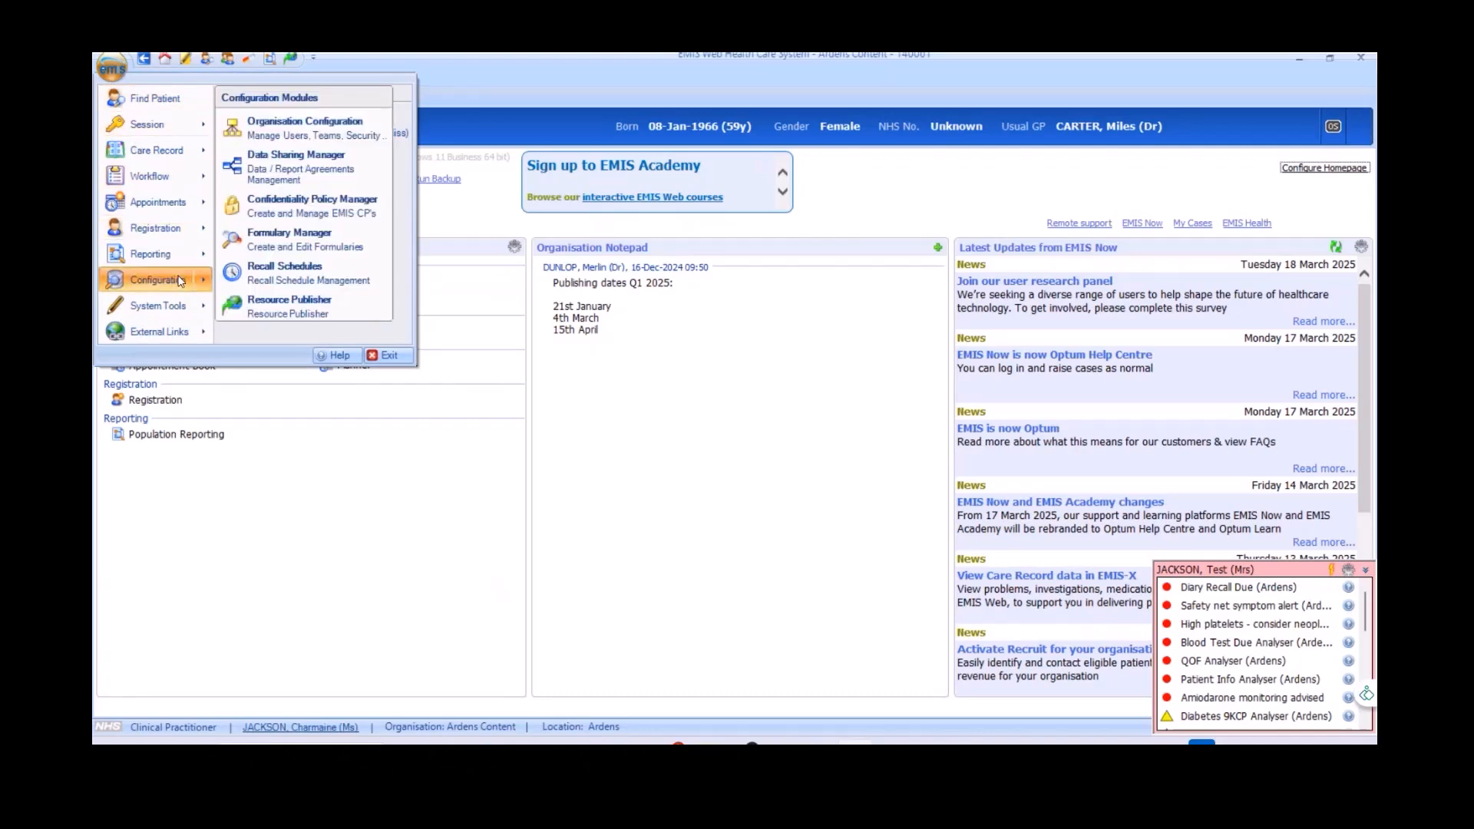
pyautogui.click(357, 311)
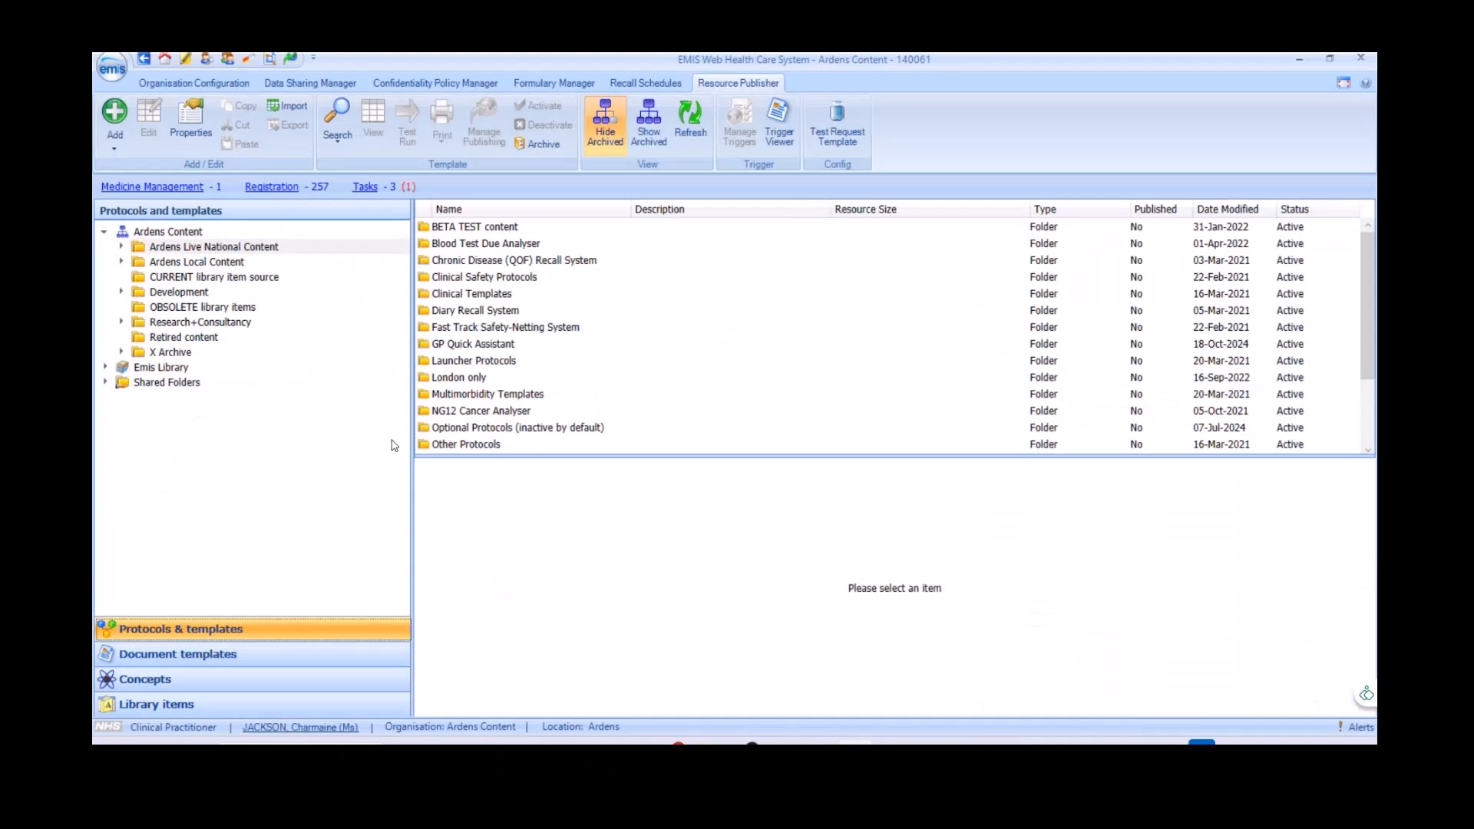
pyautogui.click(320, 656)
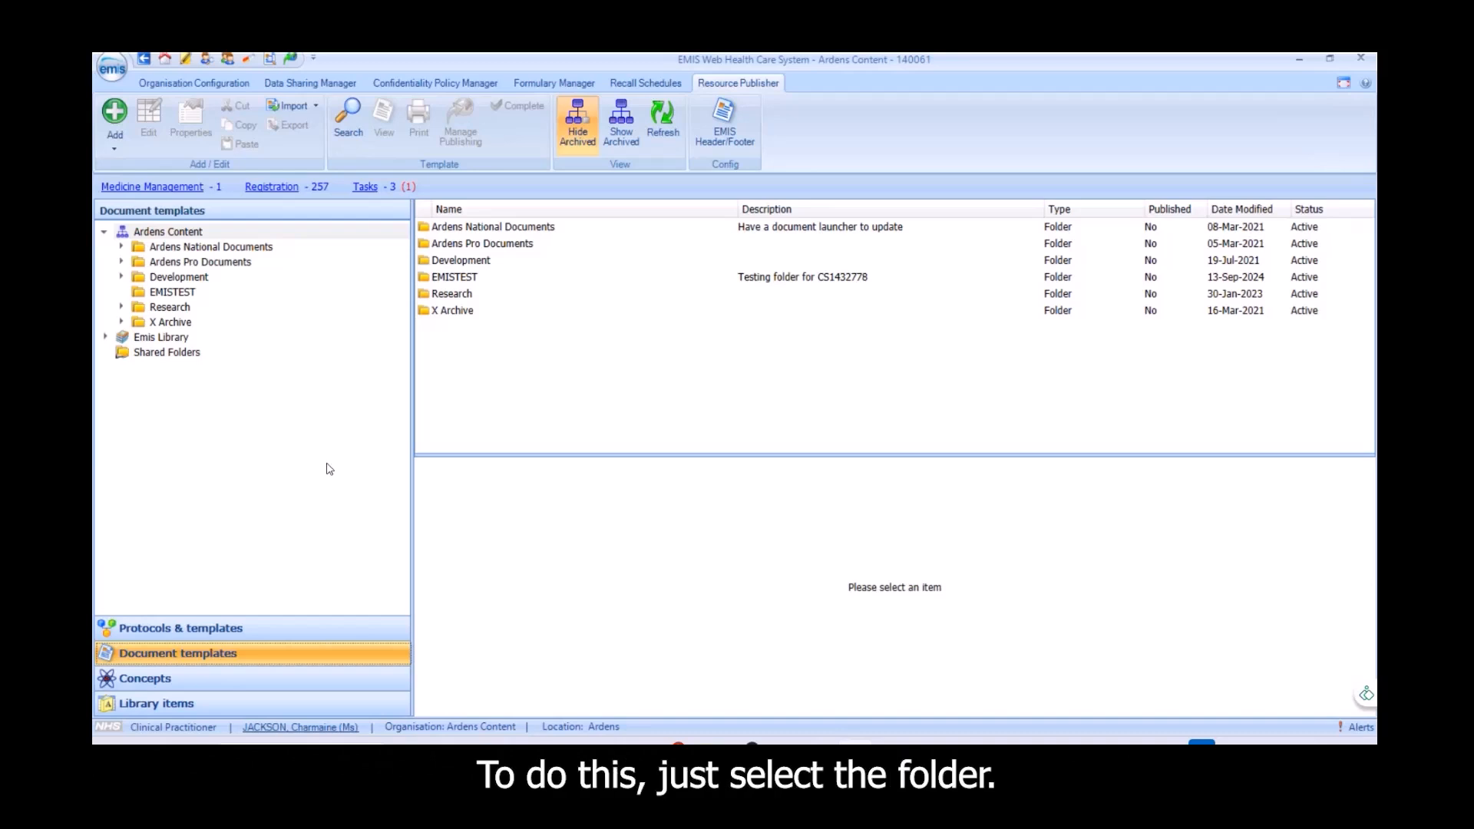
pyautogui.click(122, 277)
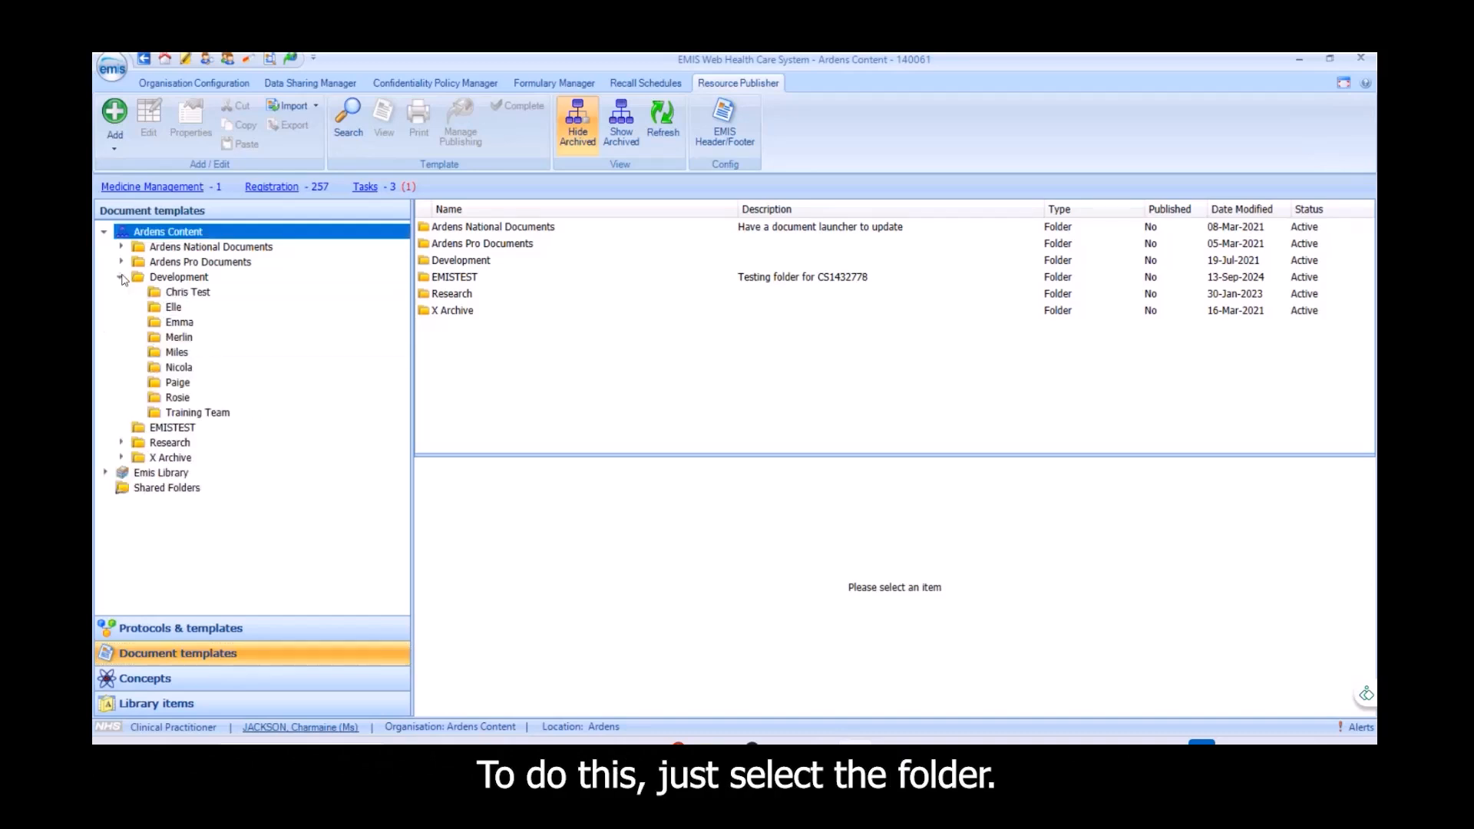
pyautogui.click(369, 295)
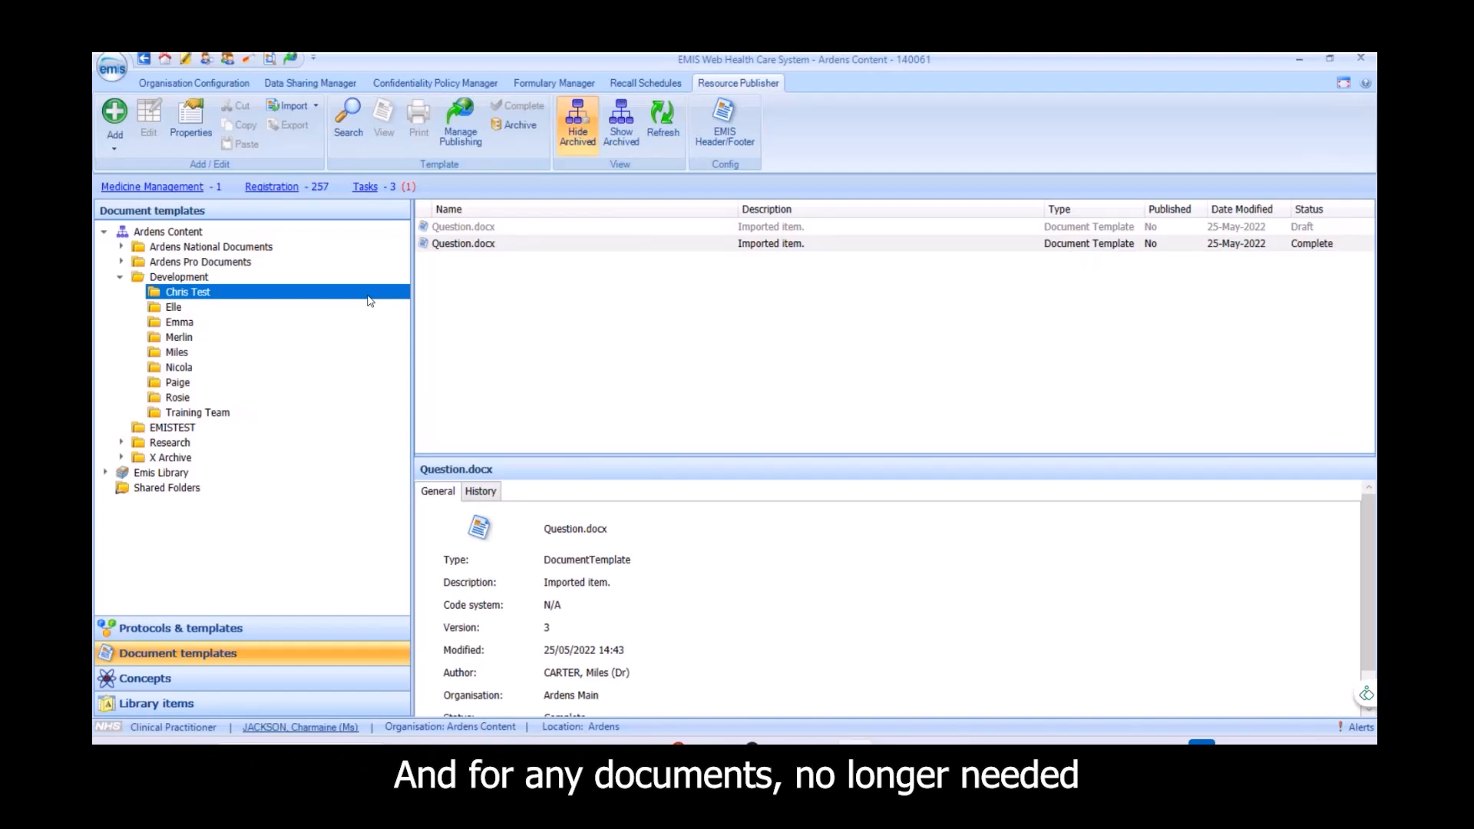
# Show the archive status option for the completed Question.docx template and dismiss it without archiving
pyautogui.rightClick(493, 245)
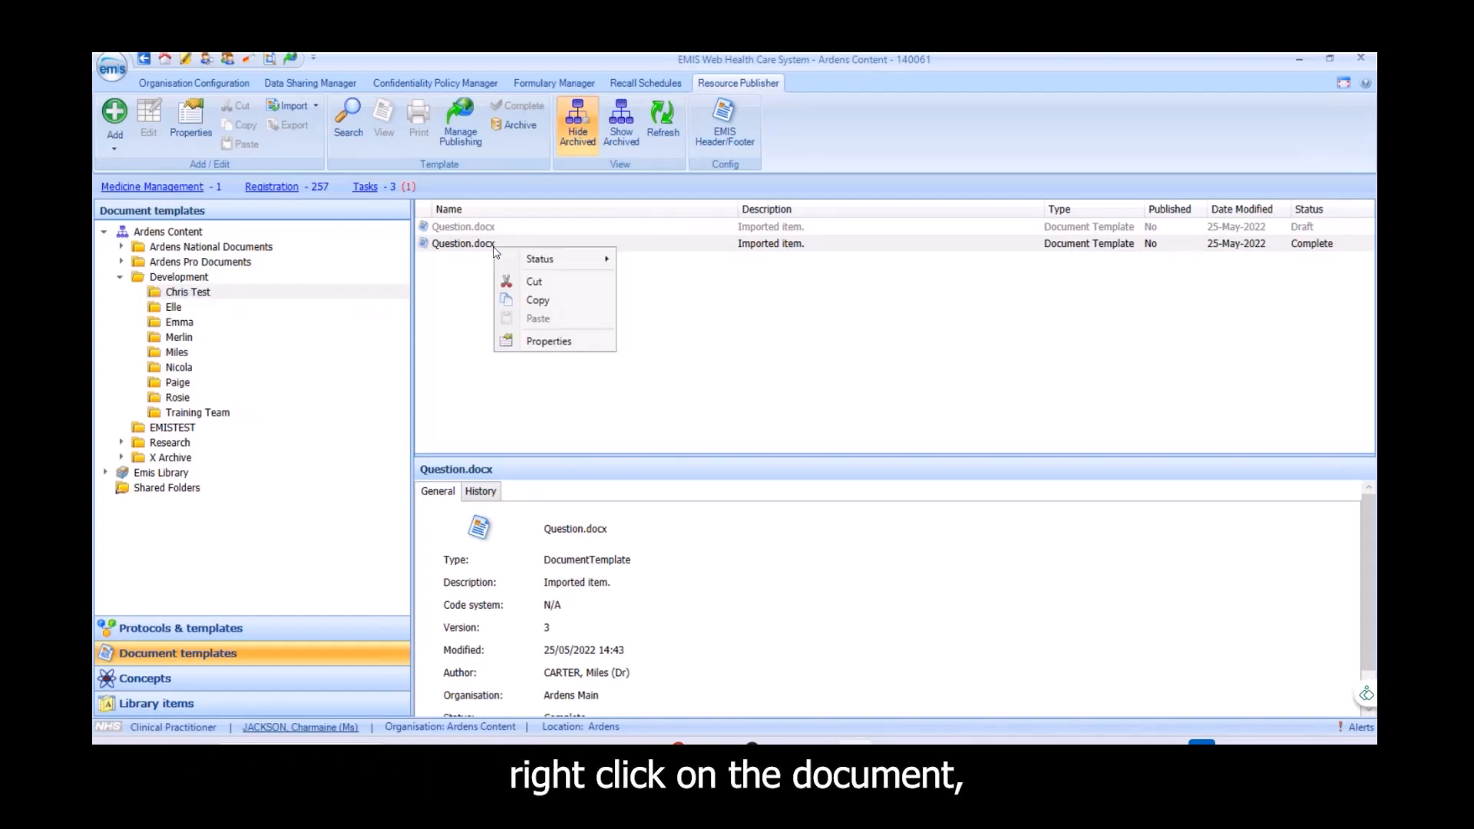
pyautogui.moveTo(548, 263)
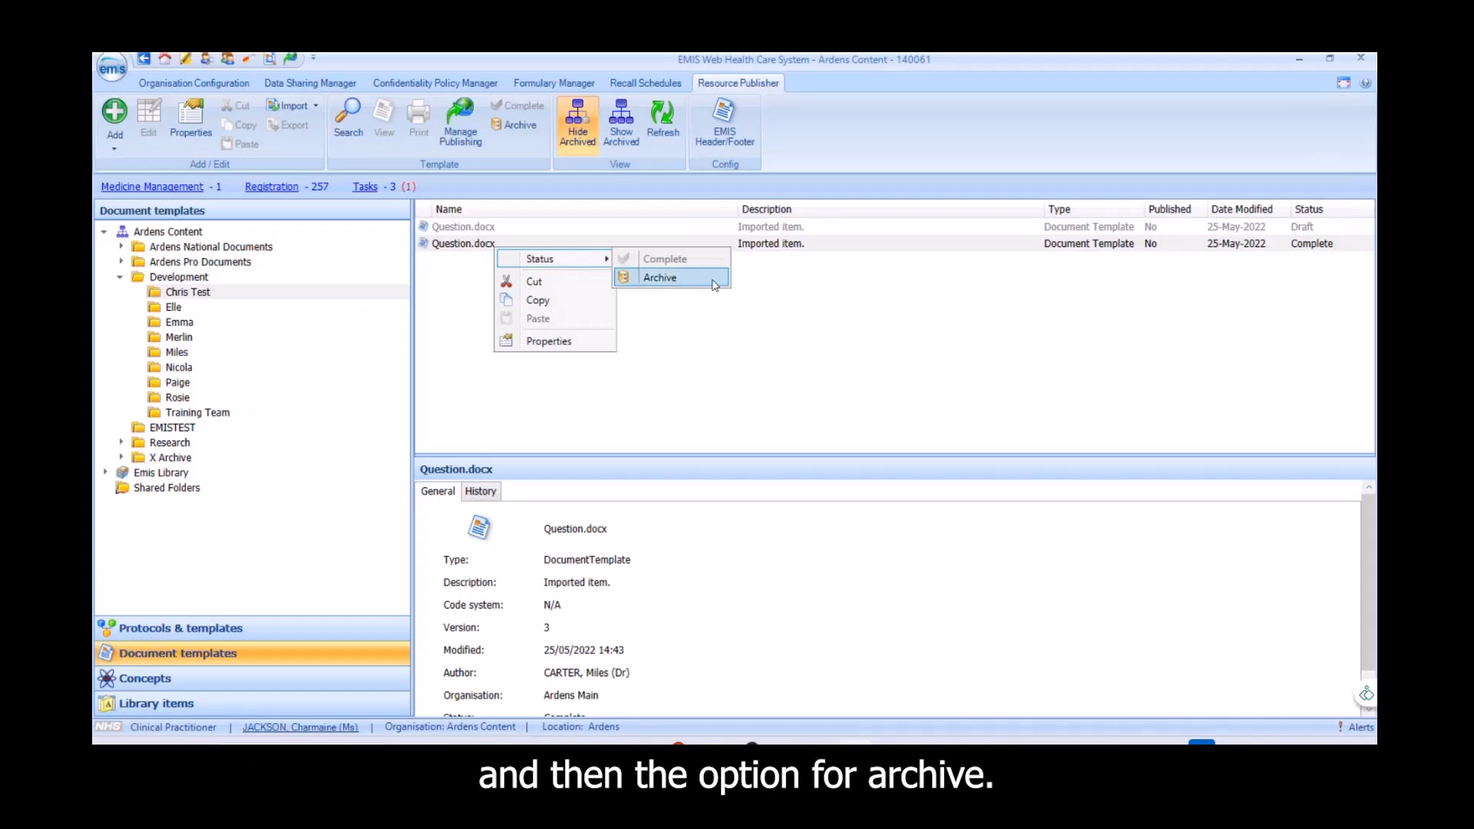
pyautogui.click(717, 362)
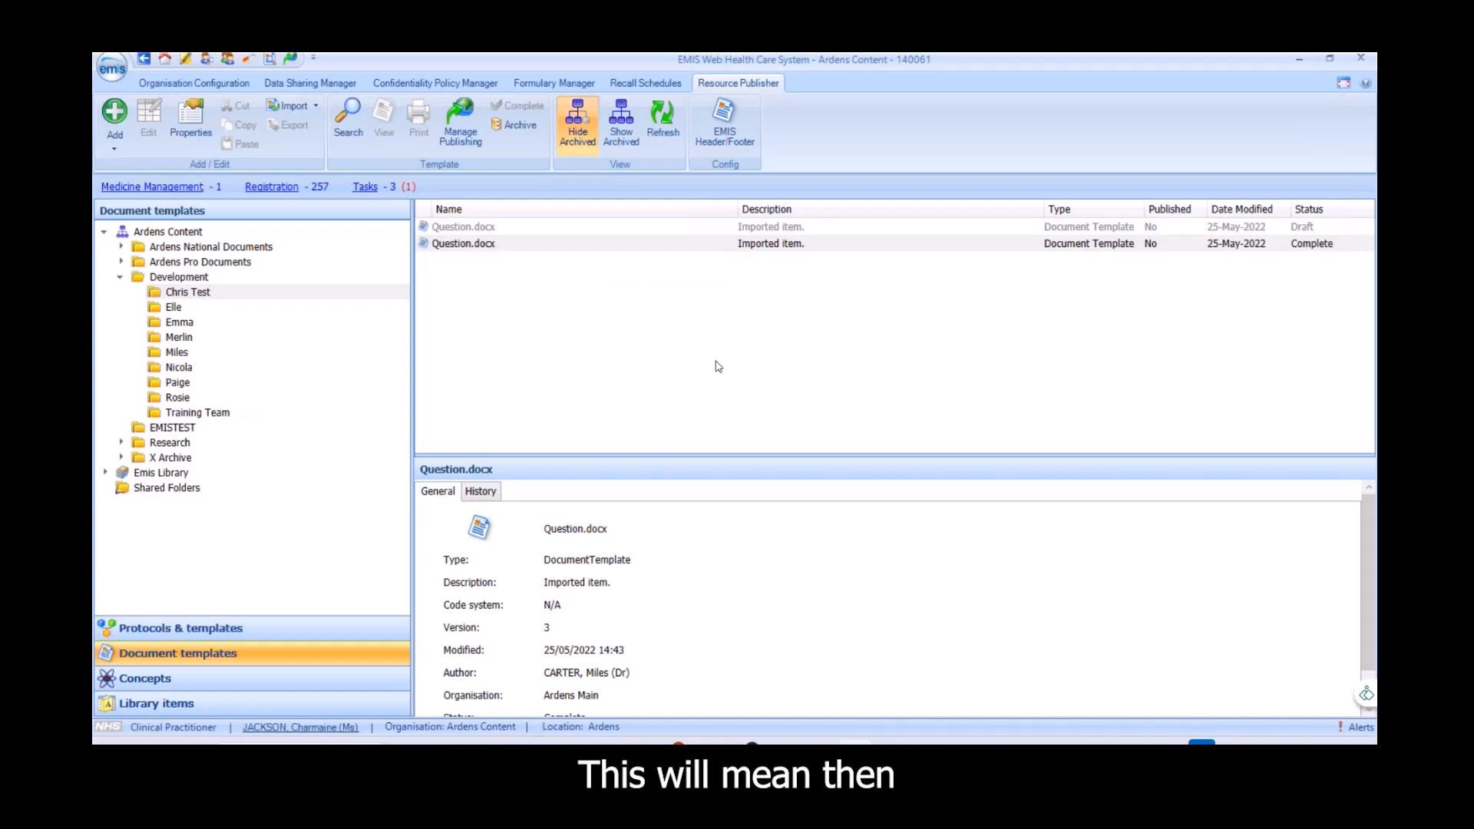